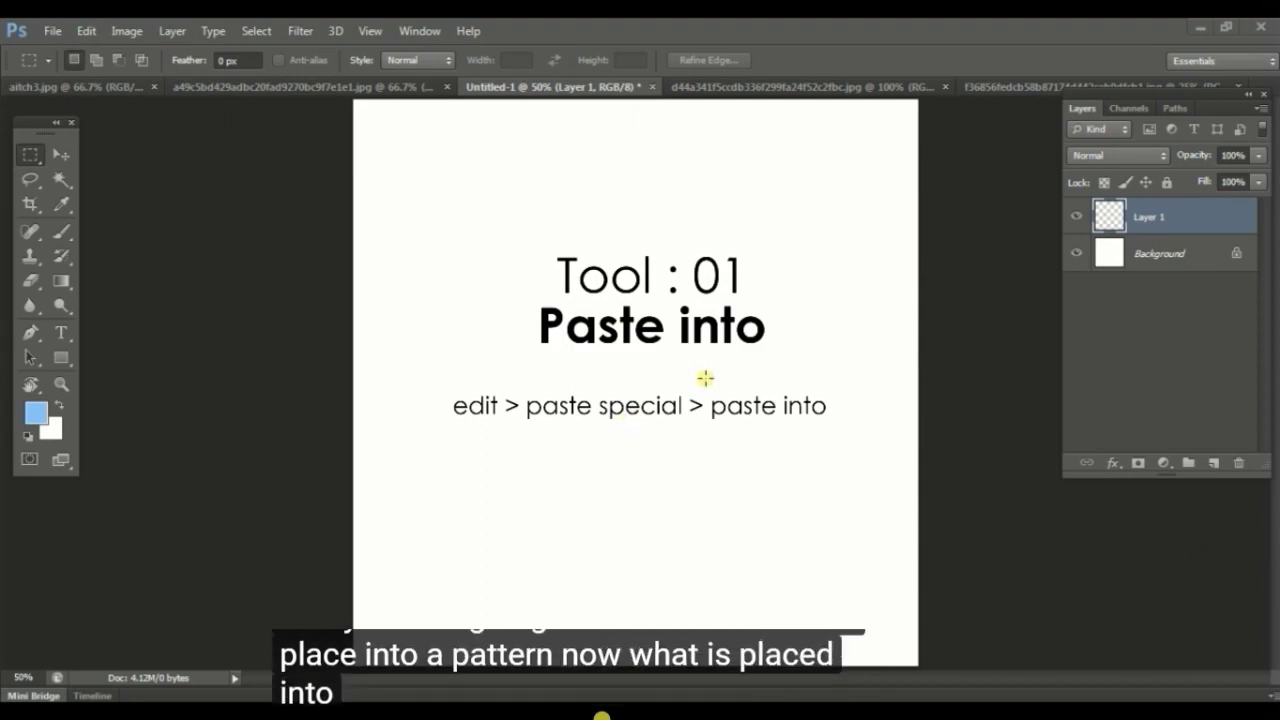
# Switch to the a49c5bd…jpg tiger print document.
pyautogui.hotkey('ctrl', 'shift', 'Tab')
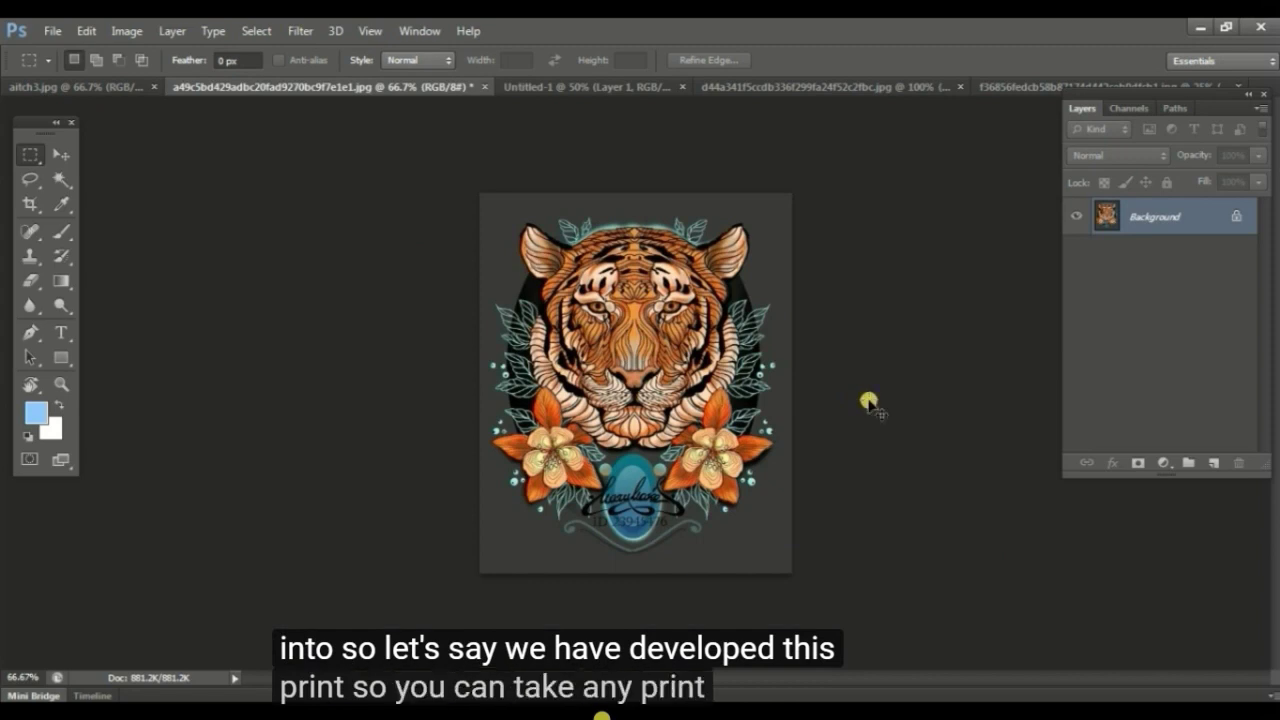
# Select all of the tiger print, copy it, and switch back to the blank Untitled-1 canvas.
pyautogui.hotkey('ctrl', 'a')
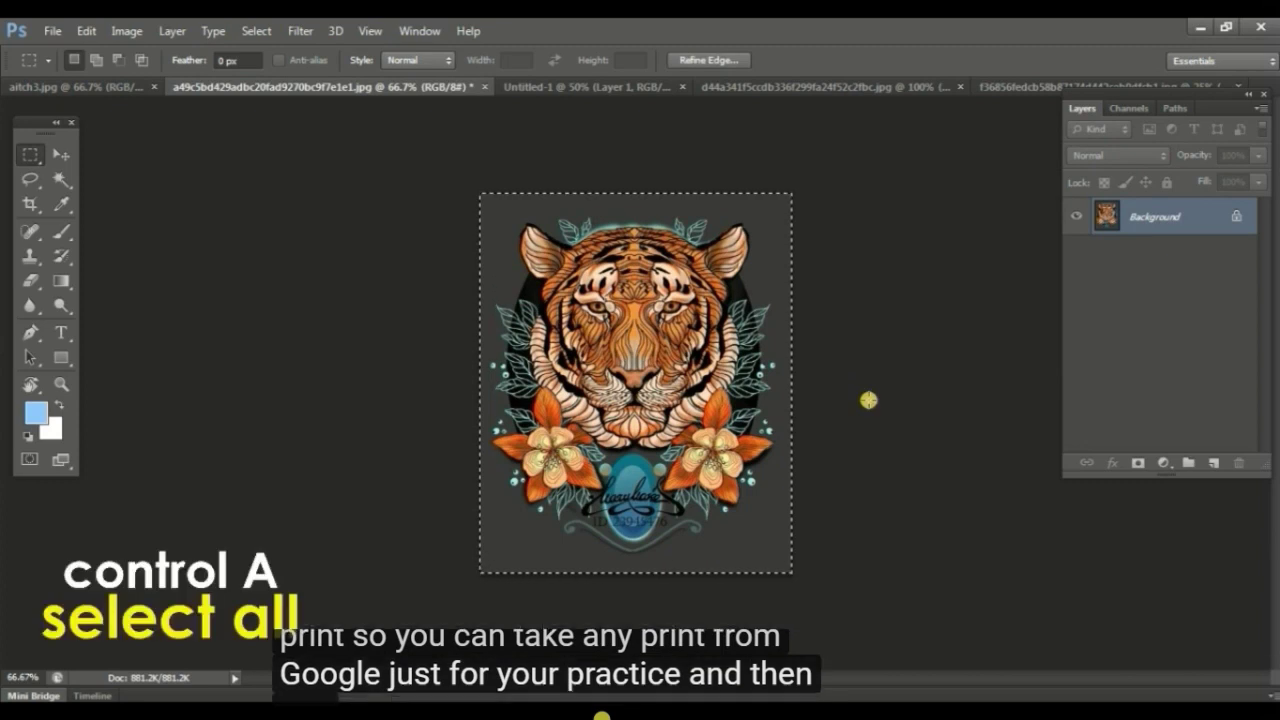
pyautogui.click(259, 33)
pyautogui.click(267, 53)
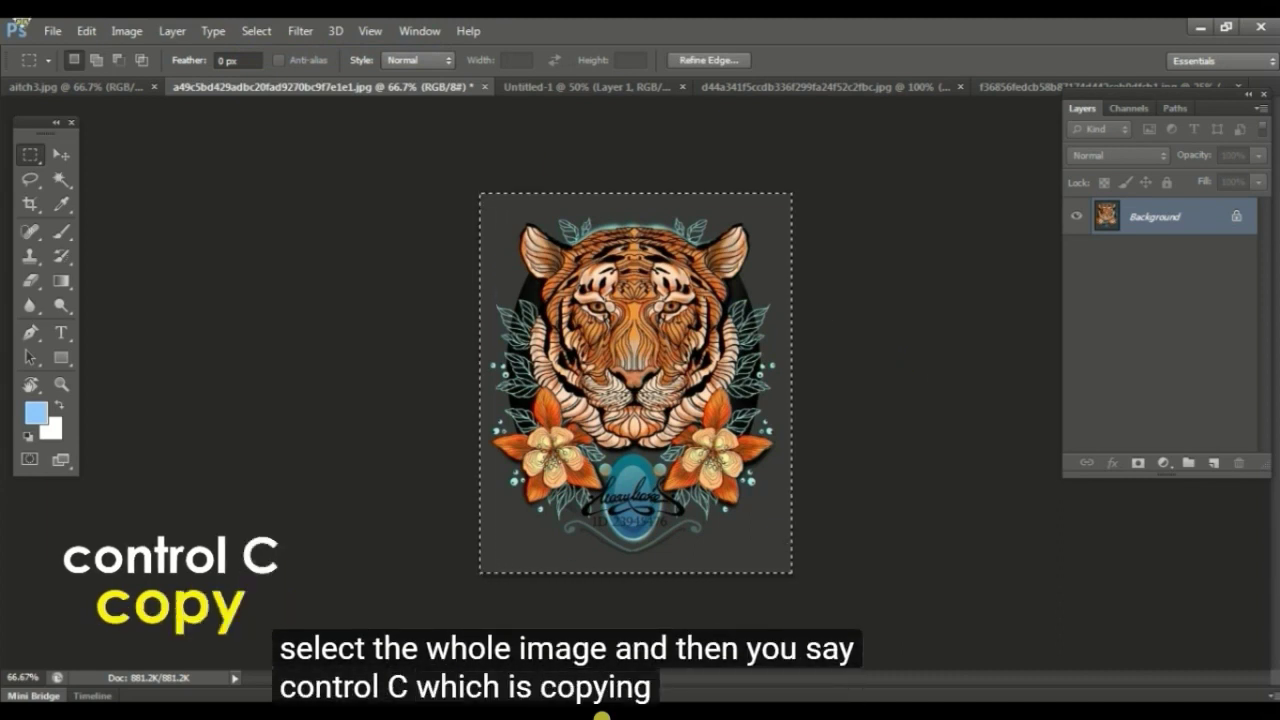
pyautogui.click(75, 31)
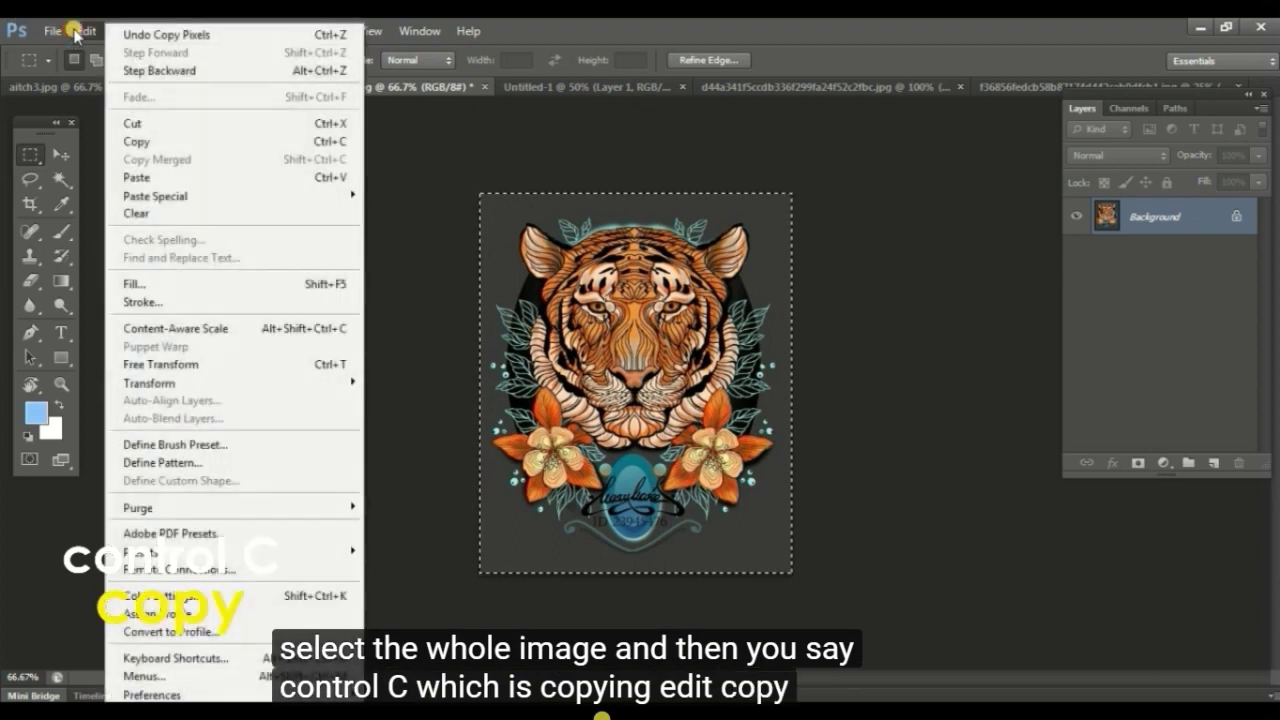
pyautogui.click(177, 135)
pyautogui.hotkey('ctrl', 'Tab')
pyautogui.hotkey('ctrl', 'Tab')
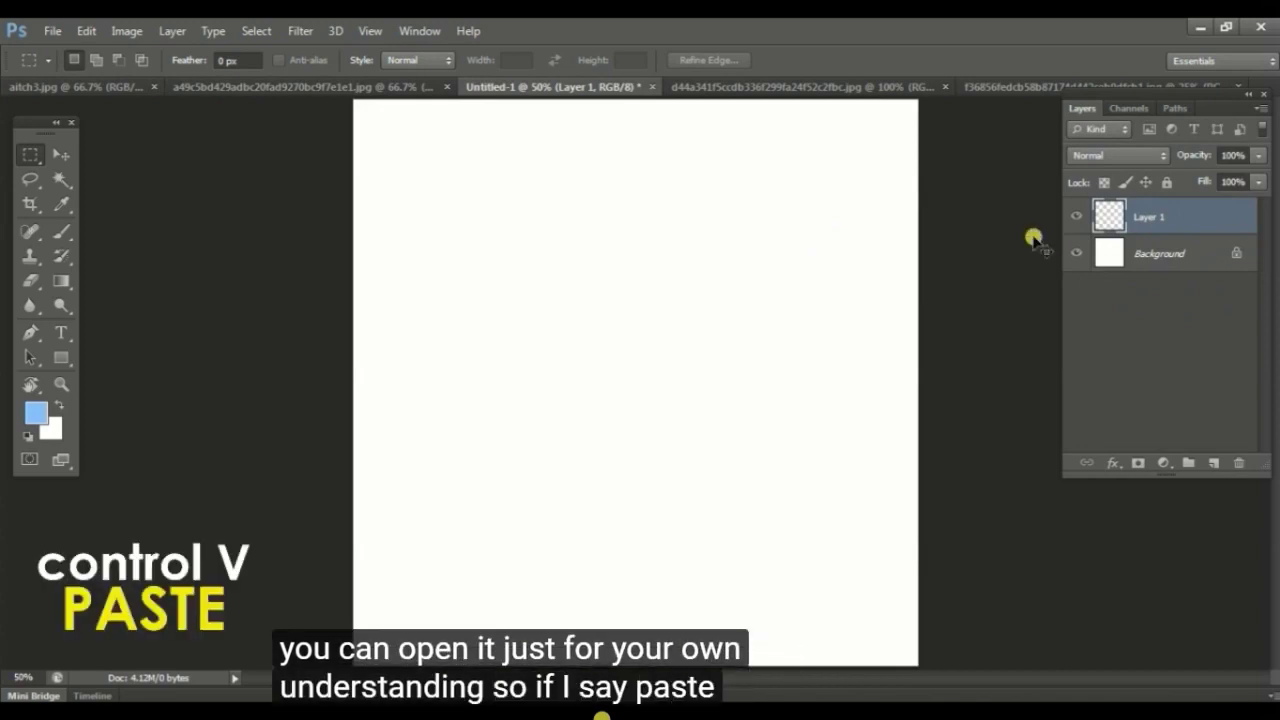
pyautogui.hotkey('ctrl', 'v')
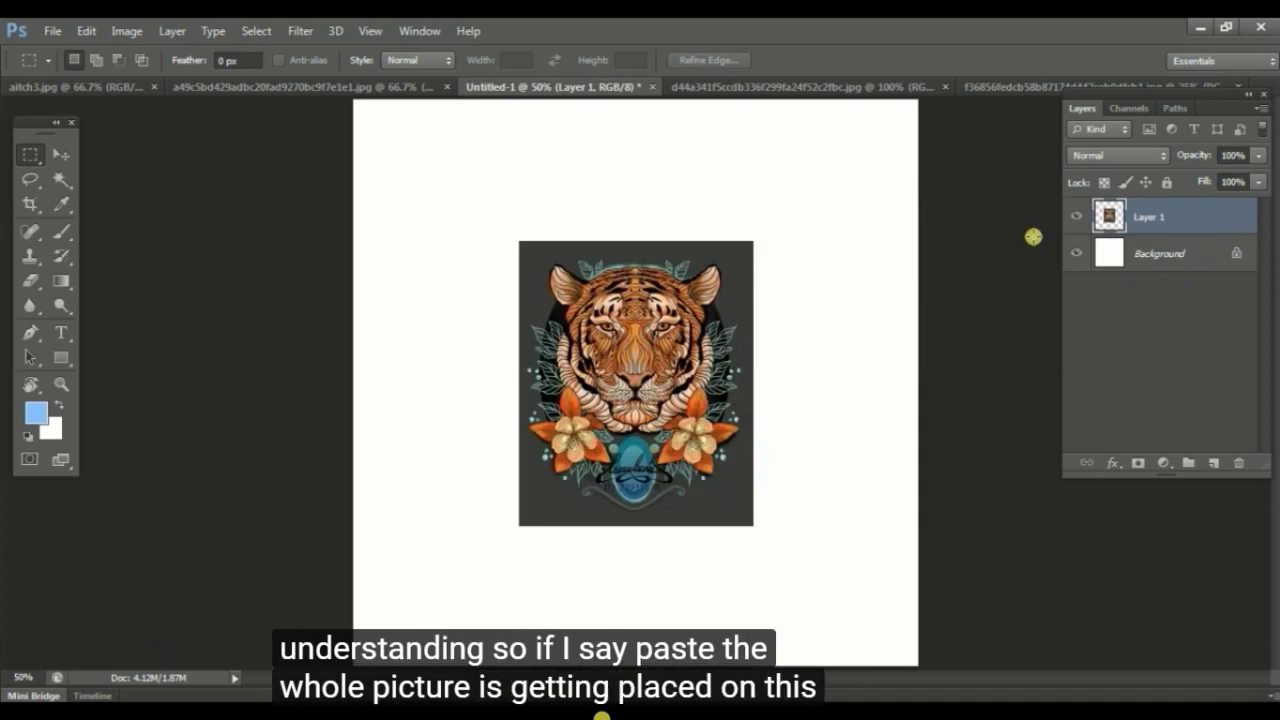
pyautogui.hotkey('ctrl', 'z')
pyautogui.moveTo(570, 235); pyautogui.dragTo(634, 289)
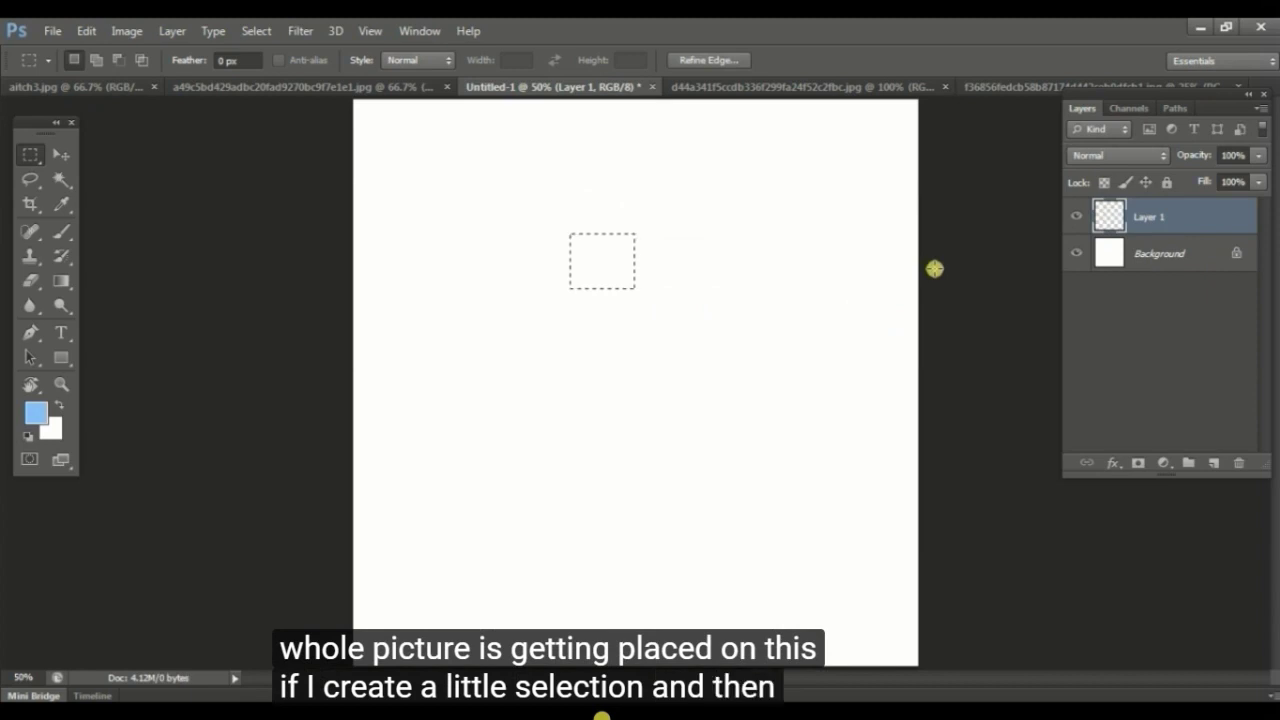
pyautogui.hotkey('ctrl', 'alt', 'shift', 'v')
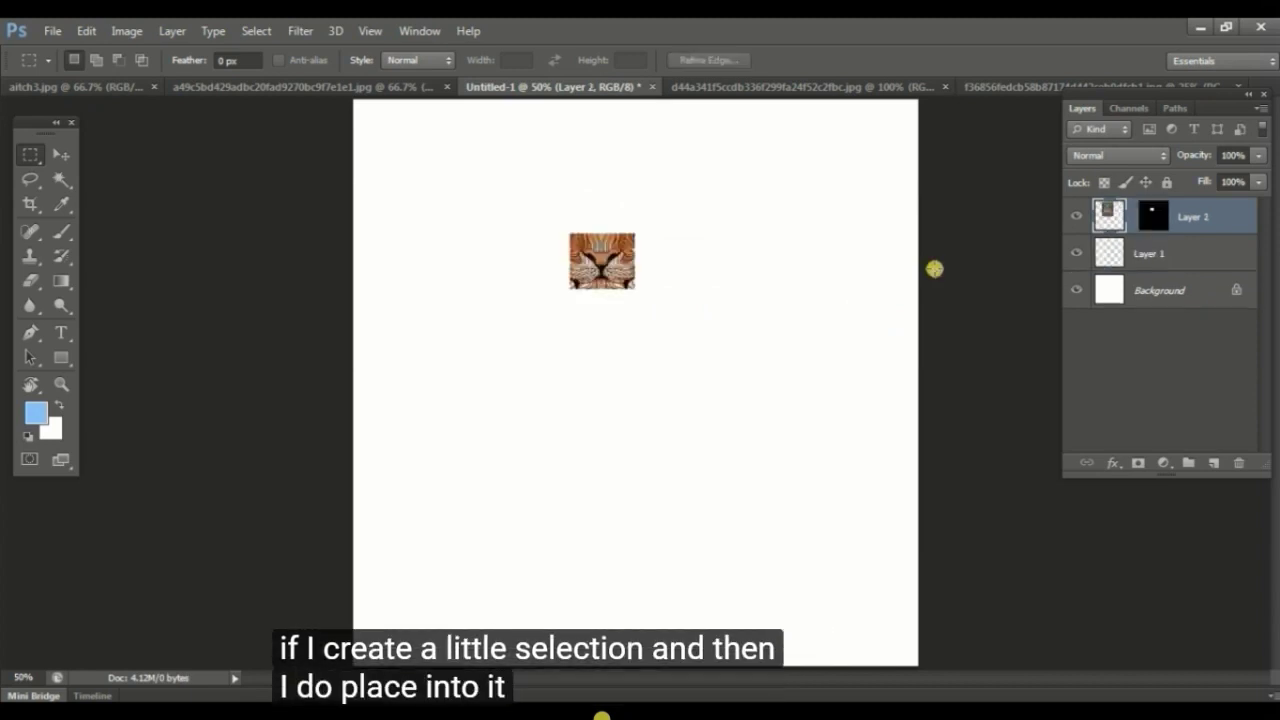
pyautogui.moveTo(617, 257); pyautogui.dragTo(603, 315)
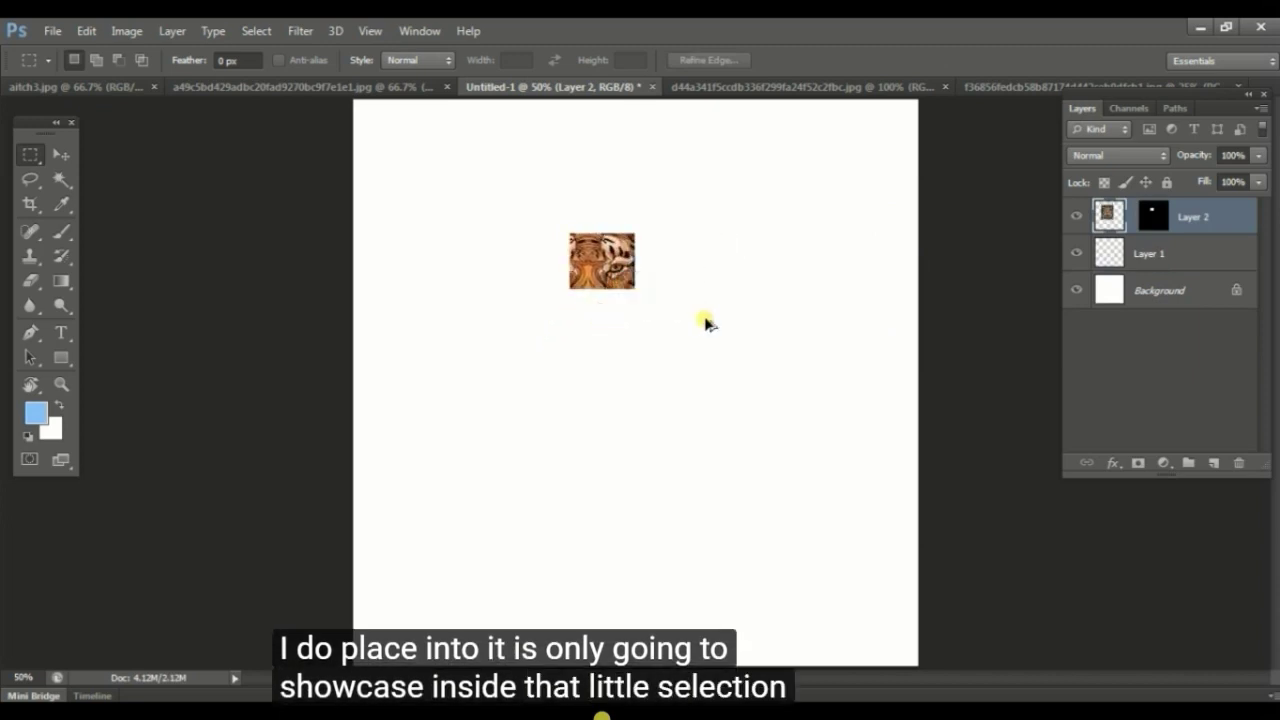
pyautogui.hotkey('ctrl', 'alt', 'z')
pyautogui.hotkey('ctrl', 'alt', 'z')
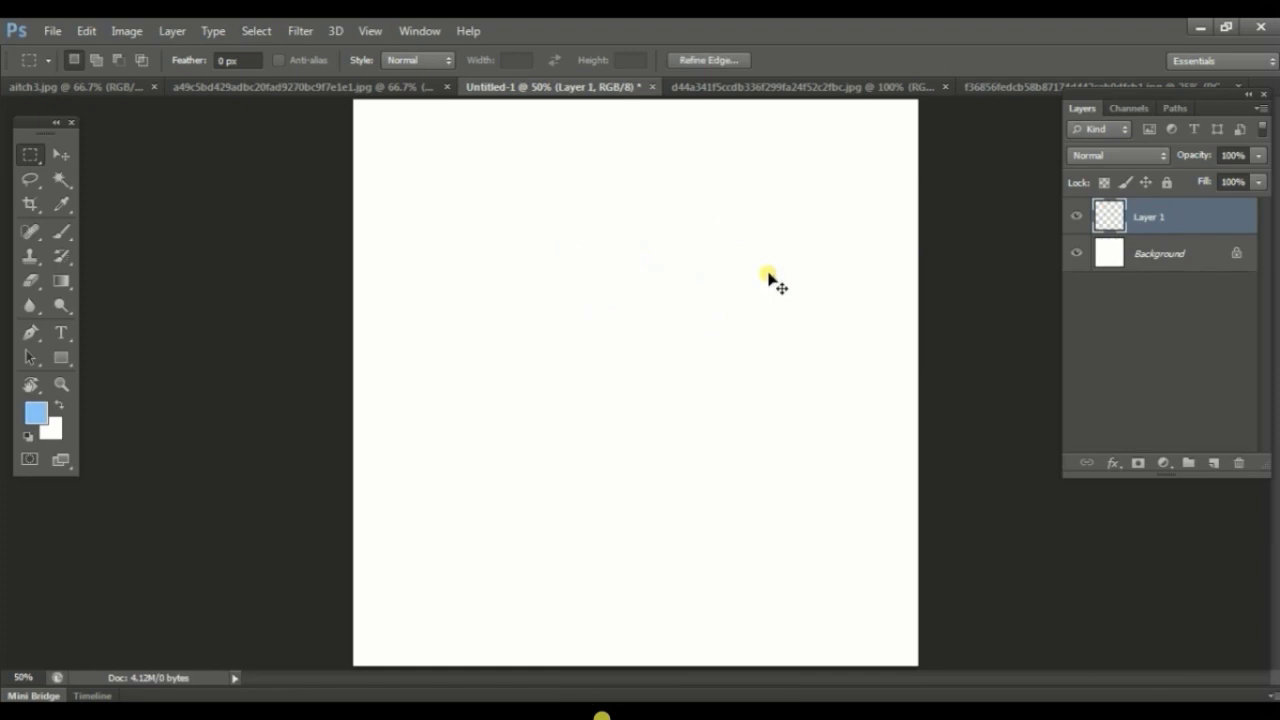
pyautogui.click(29, 151)
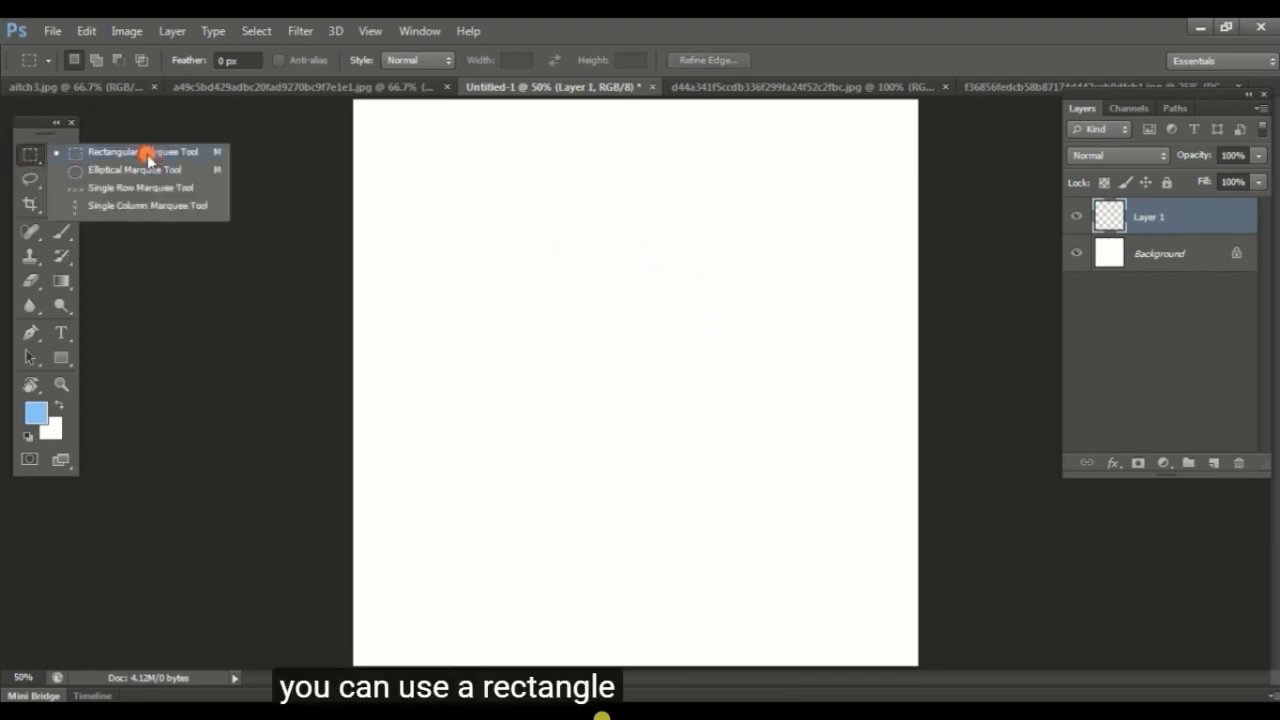
pyautogui.click(140, 170)
pyautogui.moveTo(529, 220); pyautogui.dragTo(690, 275)
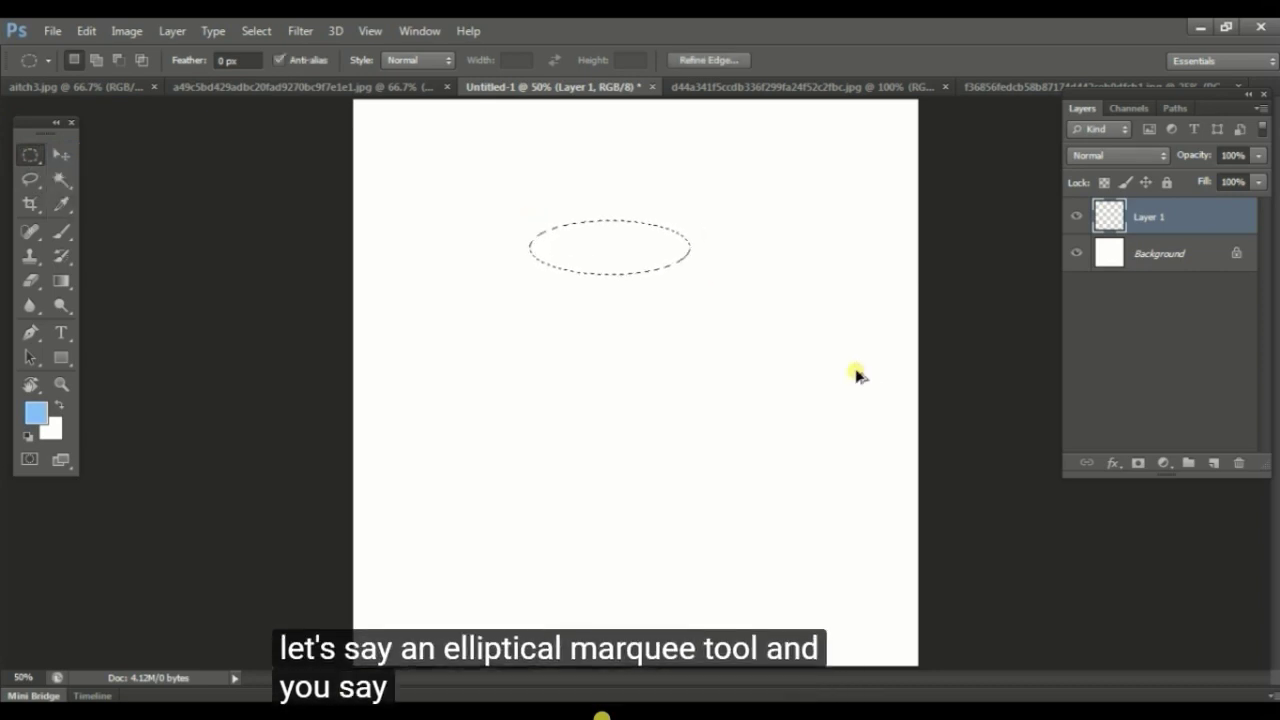
pyautogui.hotkey('ctrl', 'alt', 'shift', 'v')
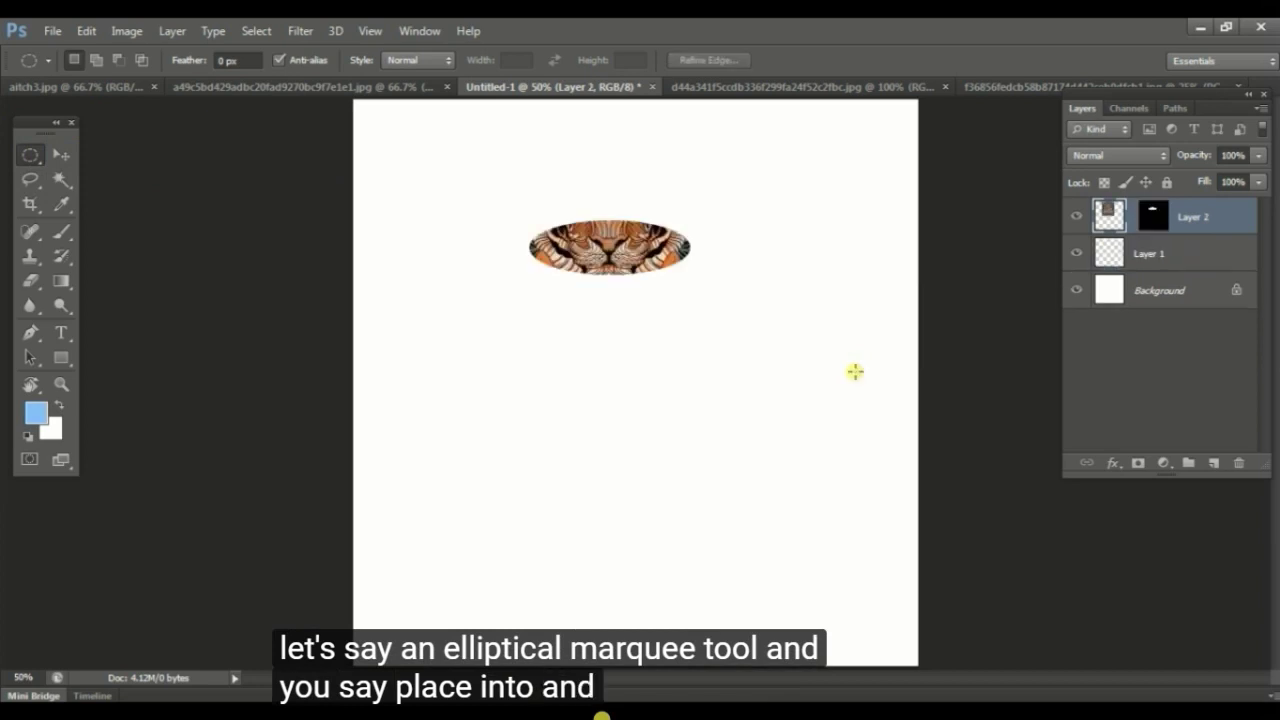
pyautogui.click(63, 155)
pyautogui.moveTo(657, 277); pyautogui.dragTo(620, 293)
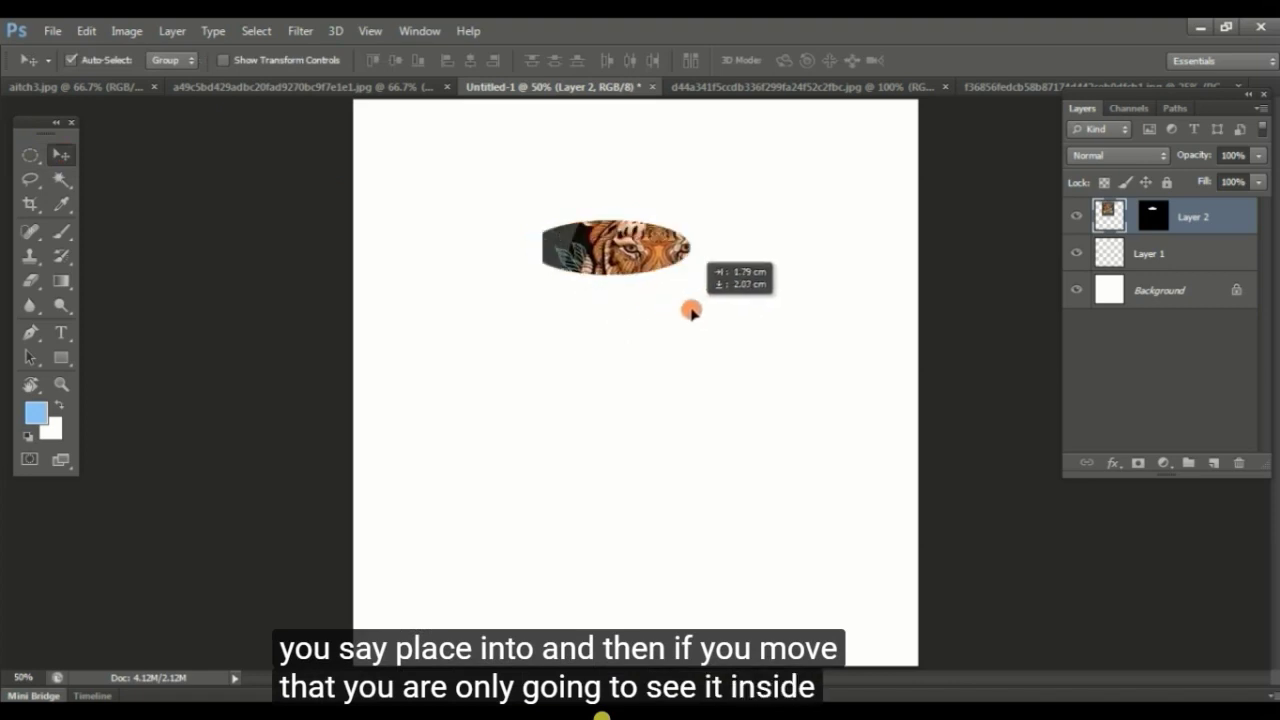
pyautogui.moveTo(691, 311); pyautogui.dragTo(638, 305)
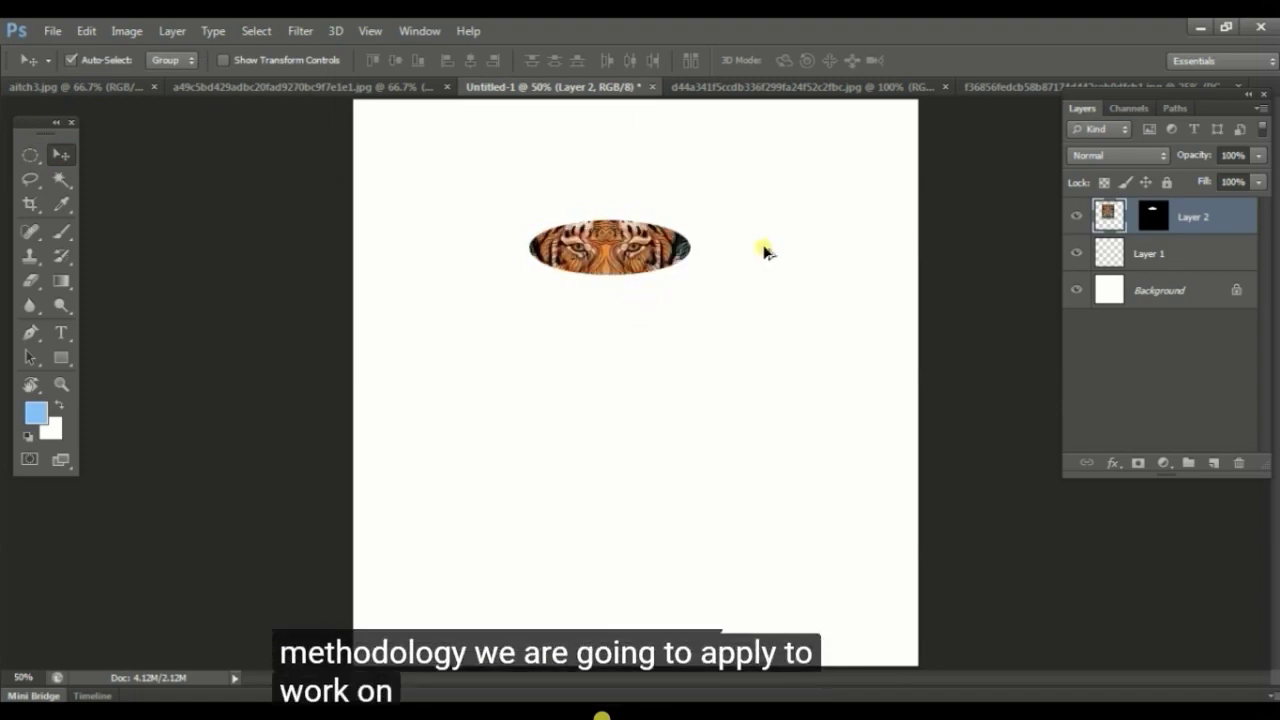
pyautogui.hotkey('ctrl', 'alt', 'z')
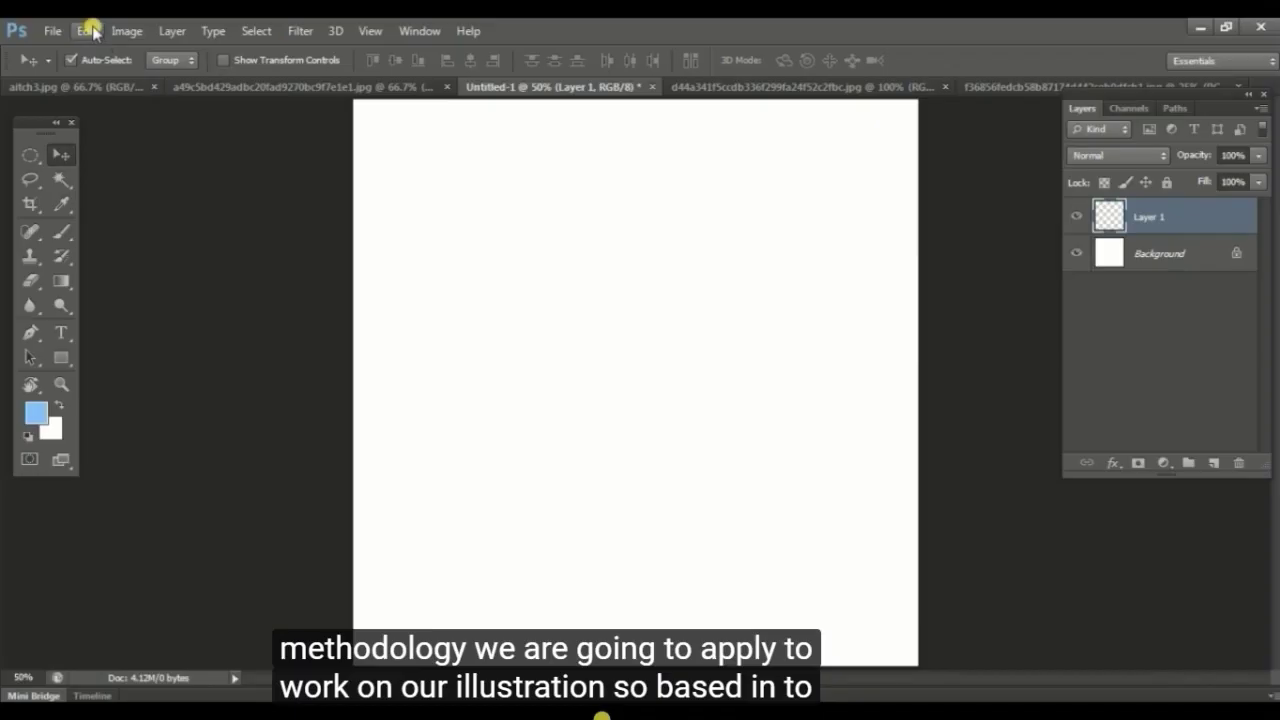
# Draw an elliptical marquee oval in the upper part of the Untitled-1 canvas.
pyautogui.click(88, 30)
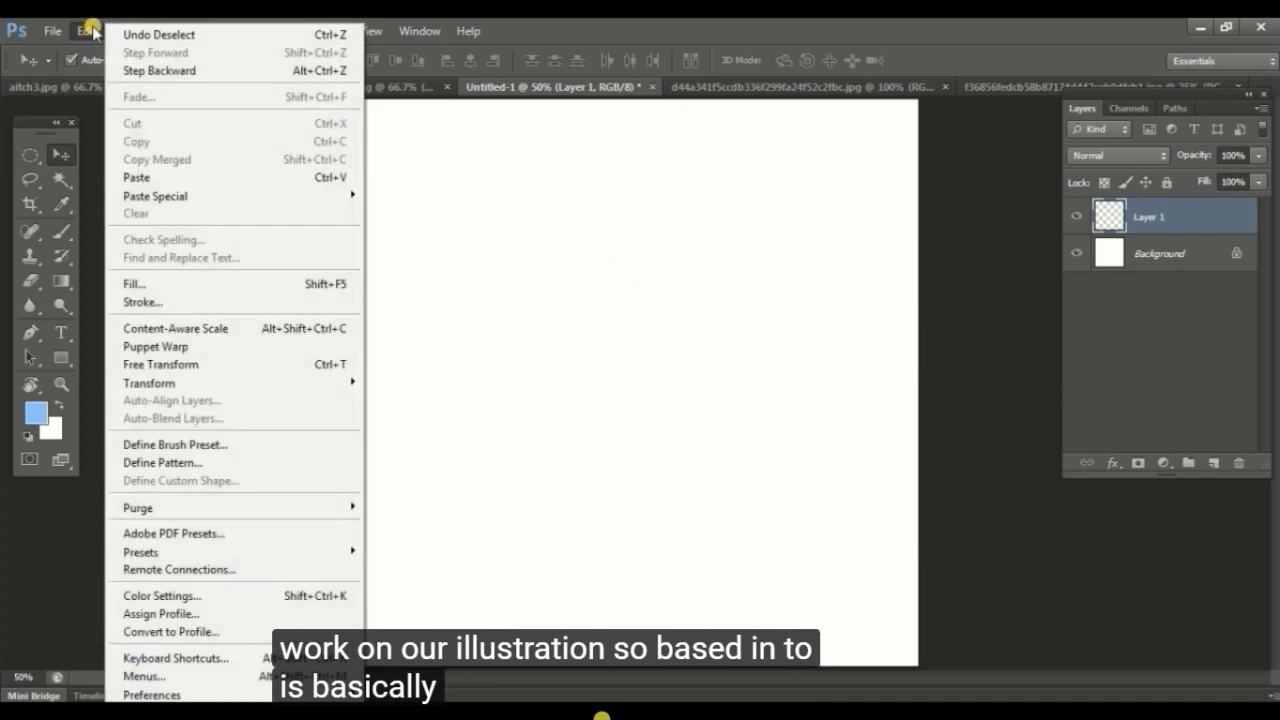
pyautogui.click(89, 31)
pyautogui.click(31, 154)
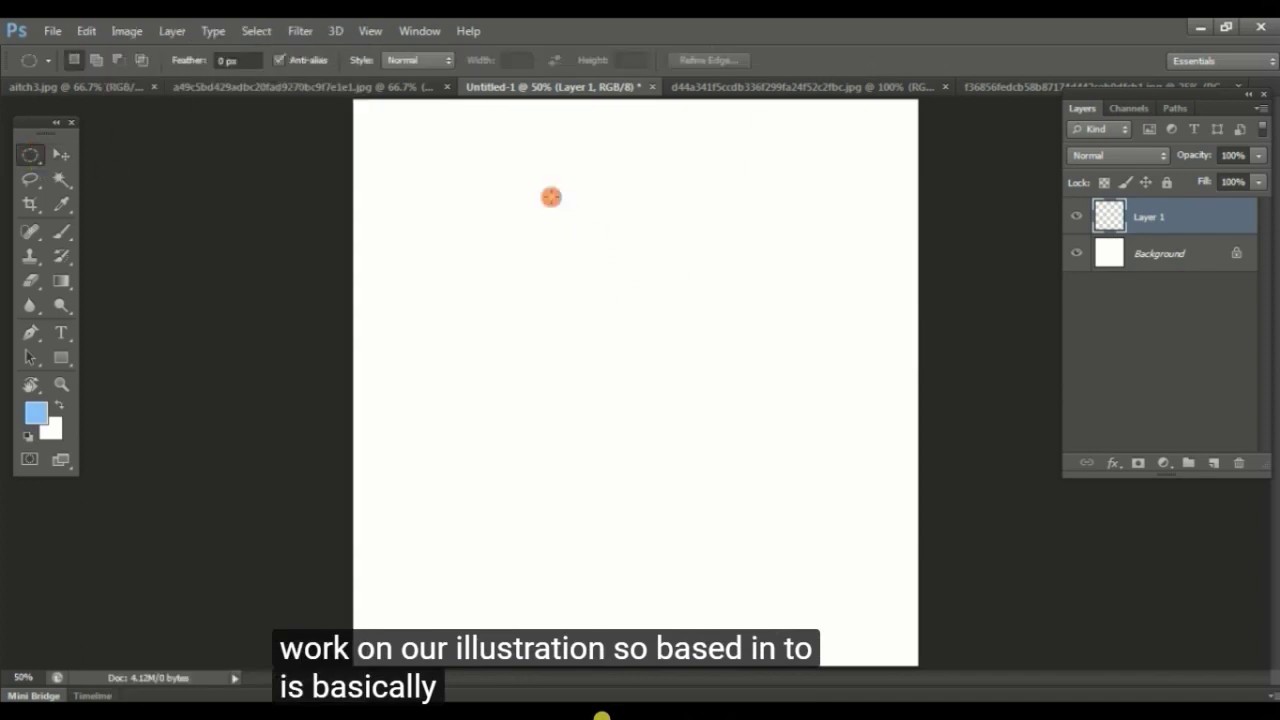
pyautogui.moveTo(551, 197); pyautogui.dragTo(692, 297)
# Paste the tiger print into the oval, nudge it down, then bring up the dress sketch.
pyautogui.click(89, 31)
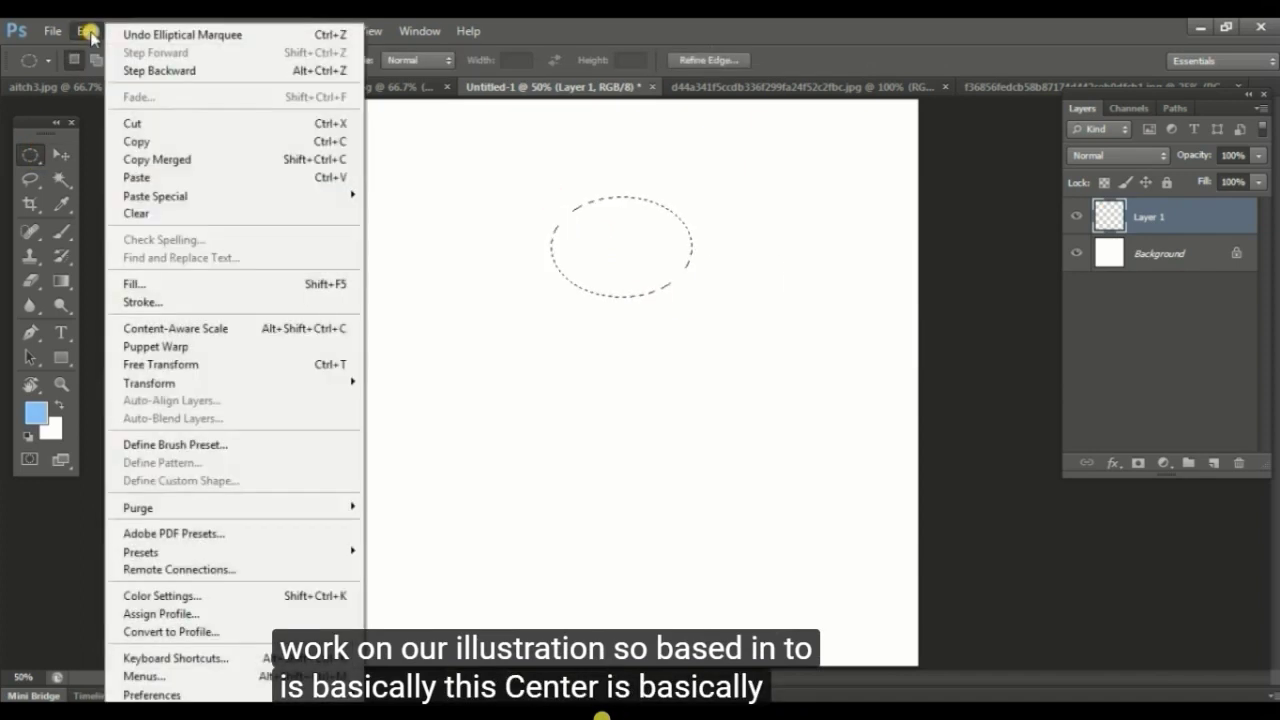
pyautogui.moveTo(187, 198)
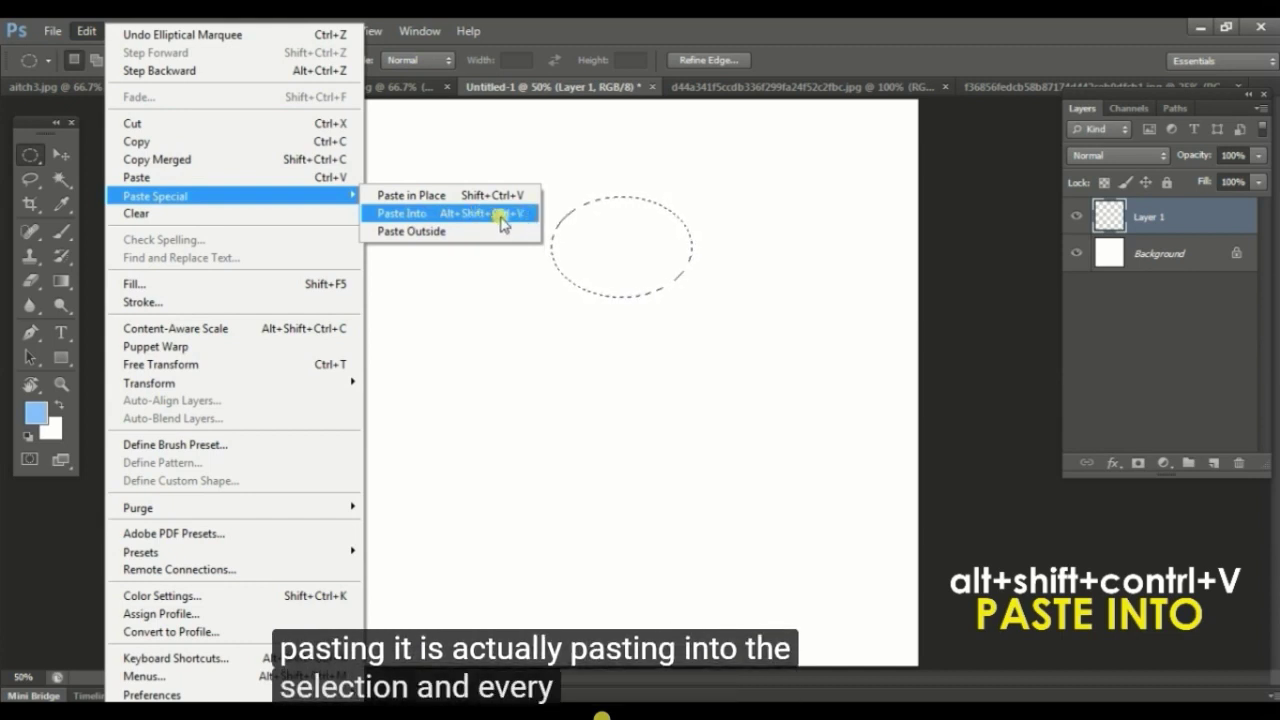
pyautogui.click(840, 60)
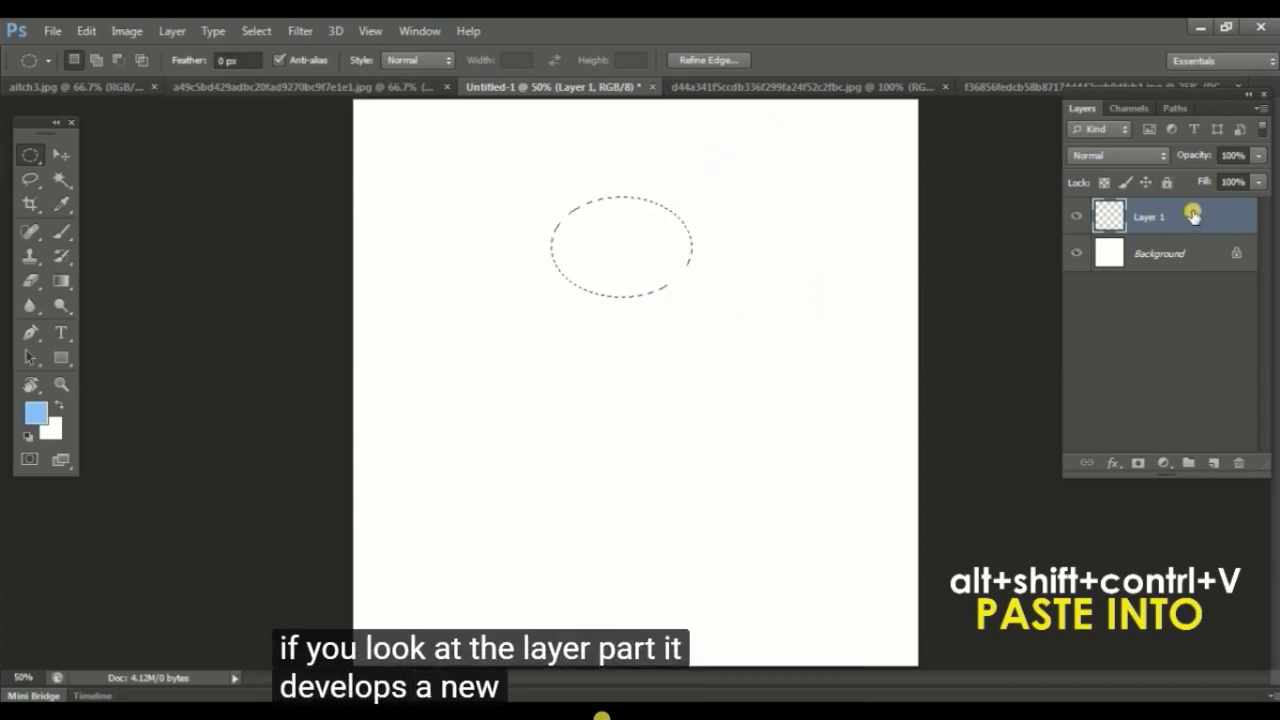
pyautogui.hotkey('ctrl', 'alt', 'shift', 'v')
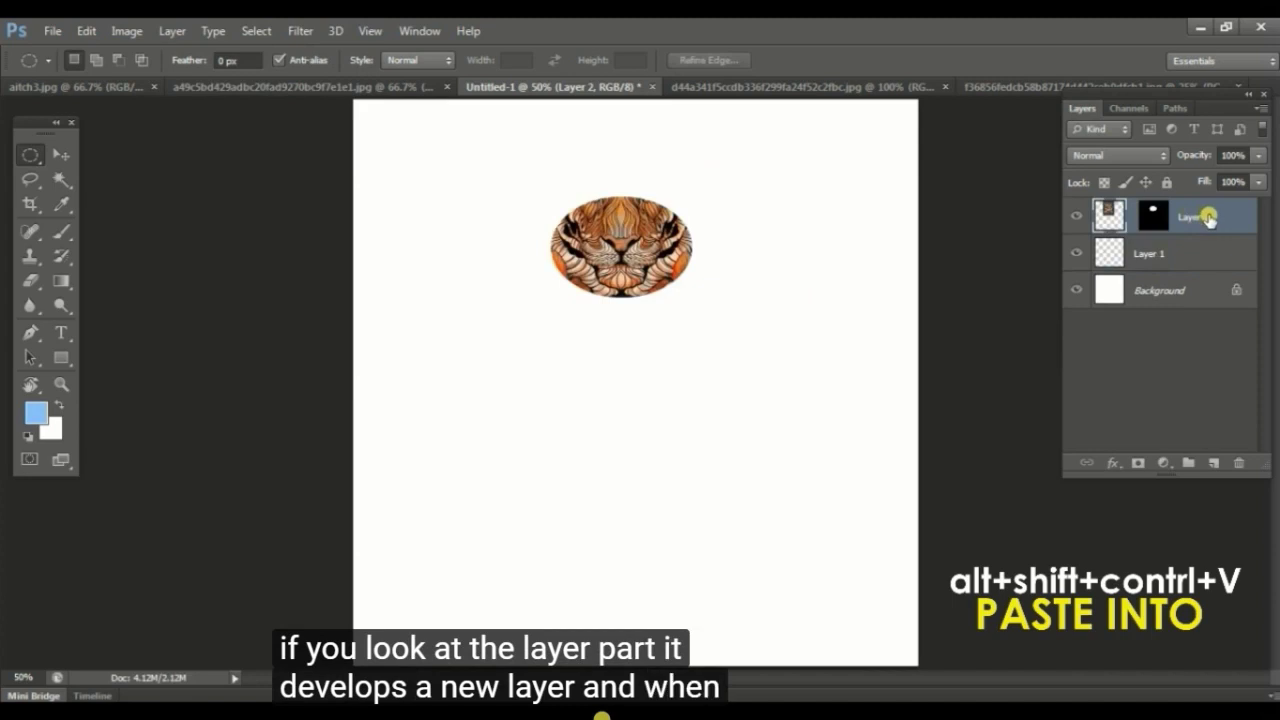
pyautogui.click(61, 154)
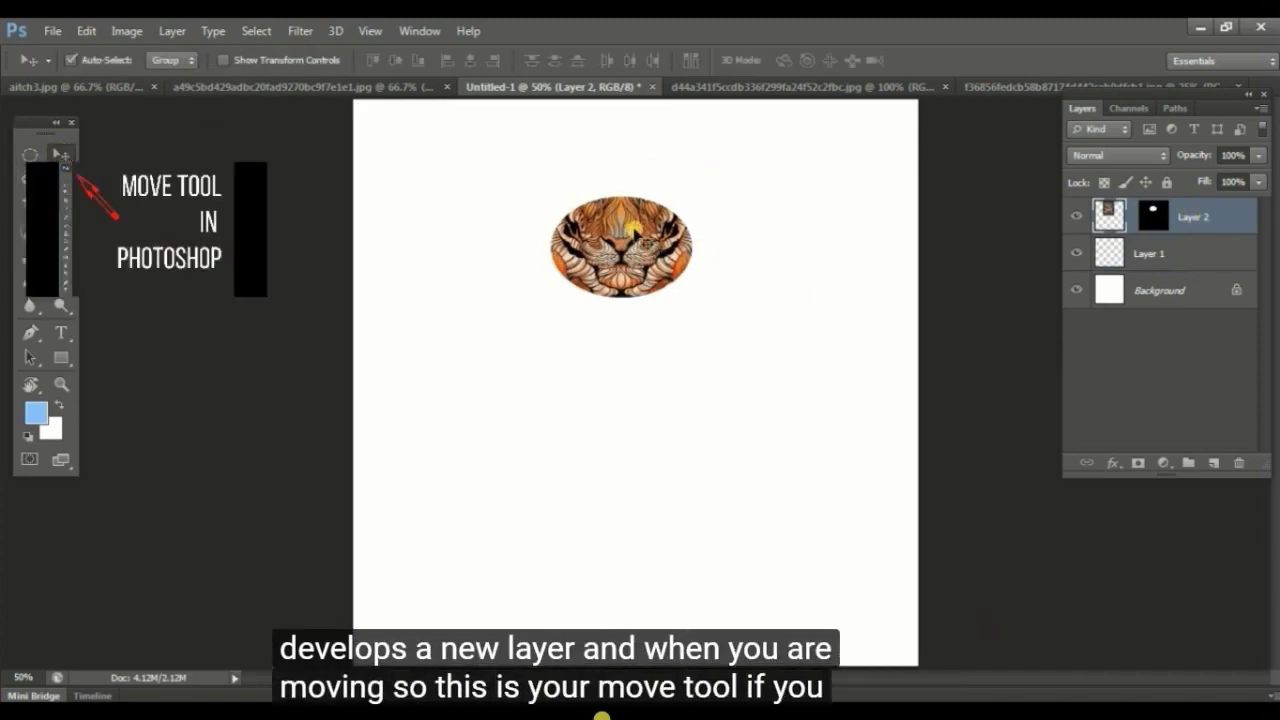
pyautogui.moveTo(630, 240)
pyautogui.mouseDown()
pyautogui.moveTo(634, 310)
pyautogui.moveTo(565, 50)
pyautogui.moveTo(578, 185)
pyautogui.moveTo(642, 268)
pyautogui.moveTo(636, 258)
pyautogui.moveTo(620, 276)
pyautogui.moveTo(625, 255)
pyautogui.mouseUp()
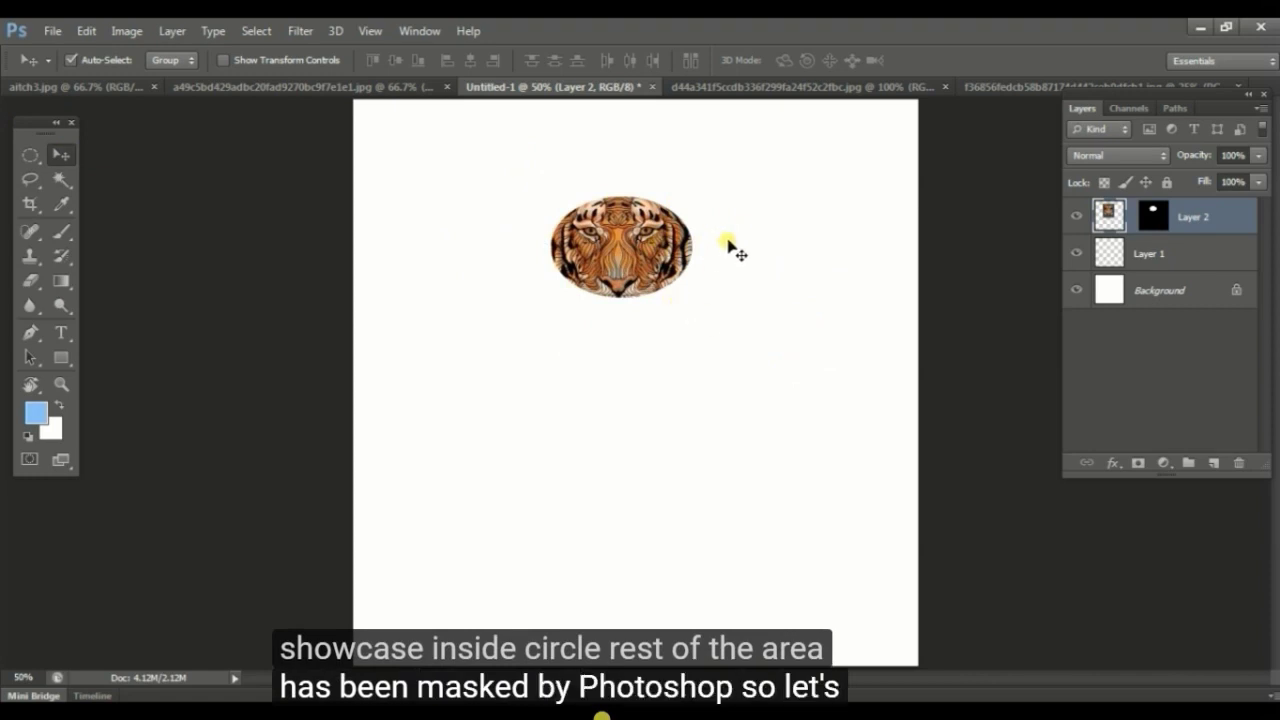
pyautogui.hotkey('ctrl', 'Tab')
pyautogui.hotkey('ctrl', 'Tab')
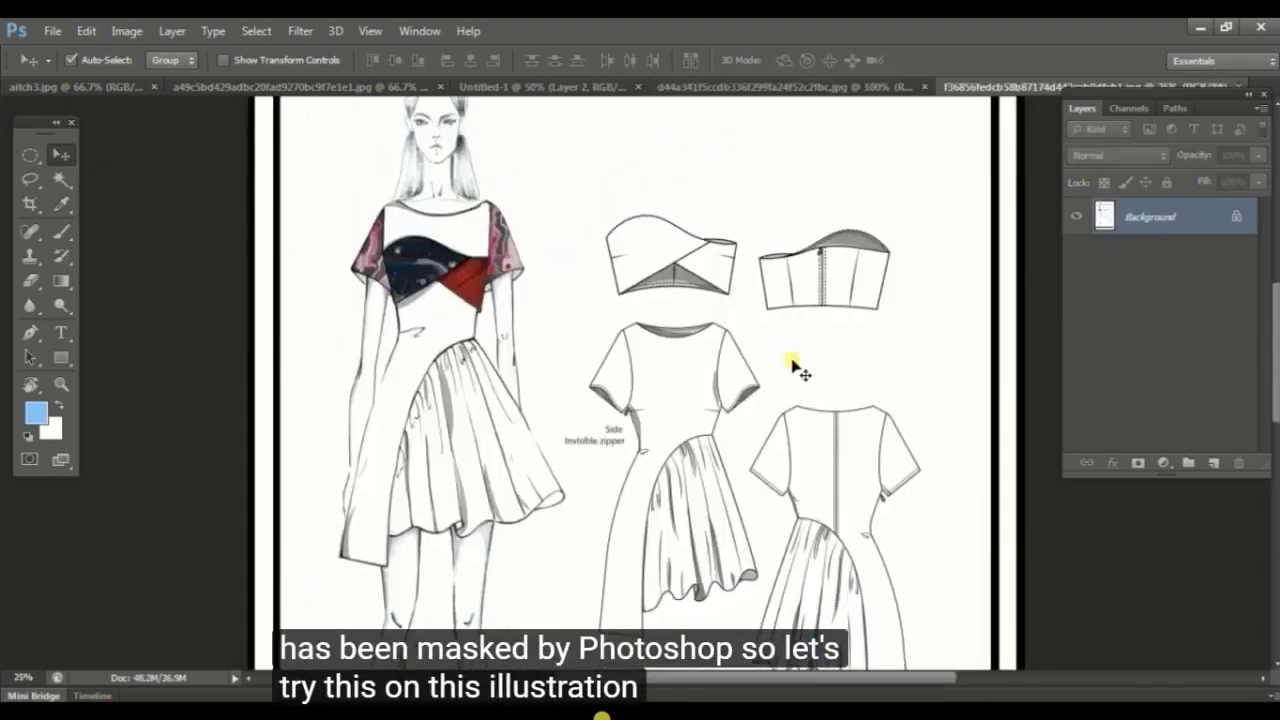
# Magic-wand the crossed bodice flat, paste the tiger print into it, and shift it to show the face.
pyautogui.scroll(1, 793, 365)
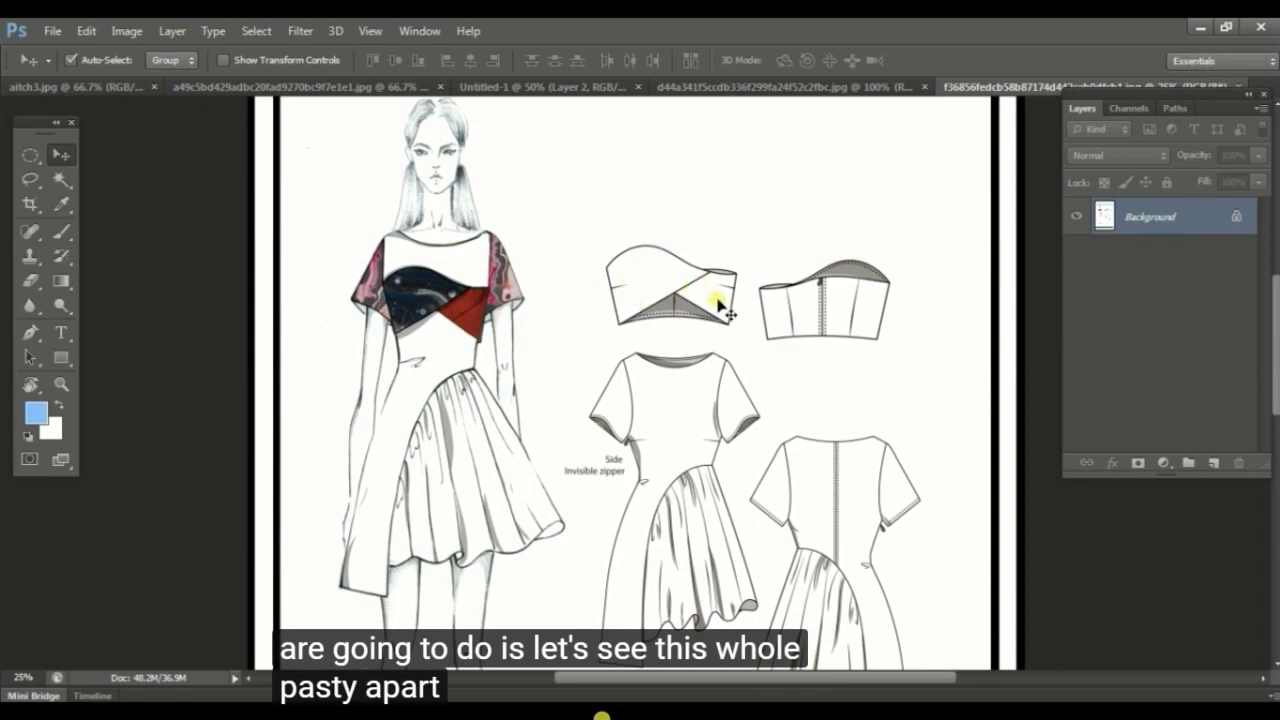
pyautogui.click(58, 180)
pyautogui.click(134, 194)
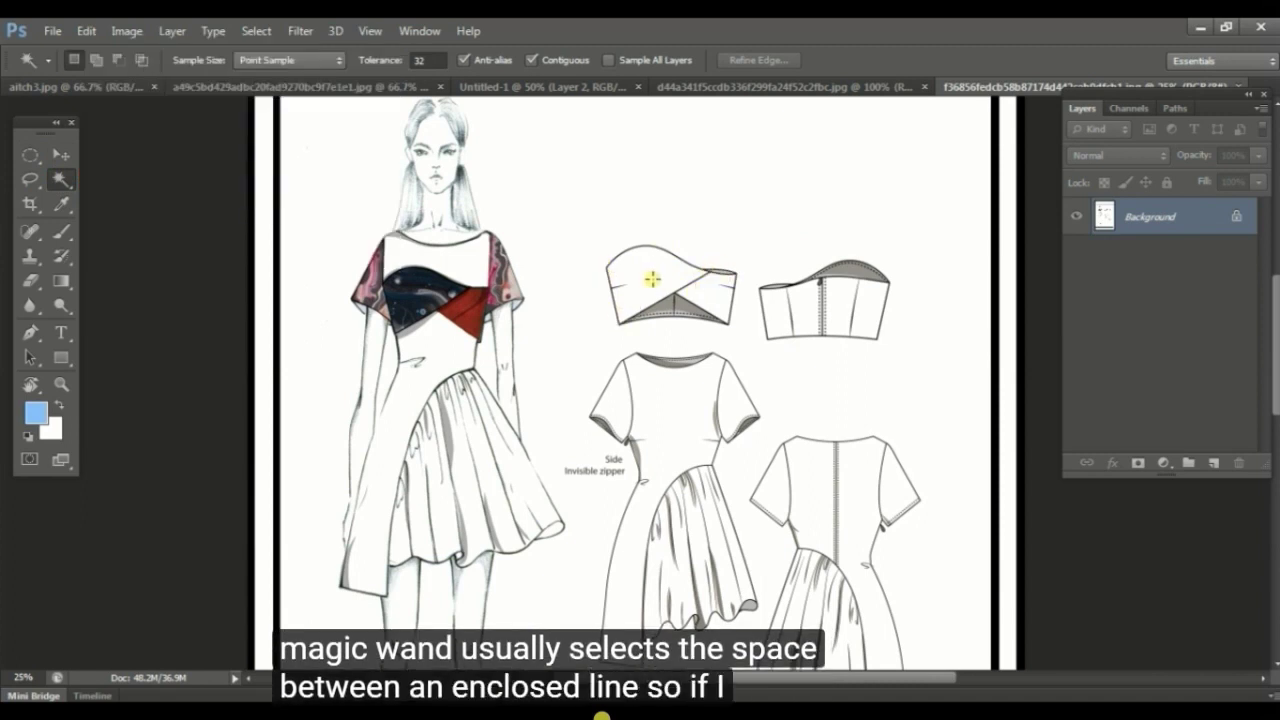
pyautogui.click(652, 283)
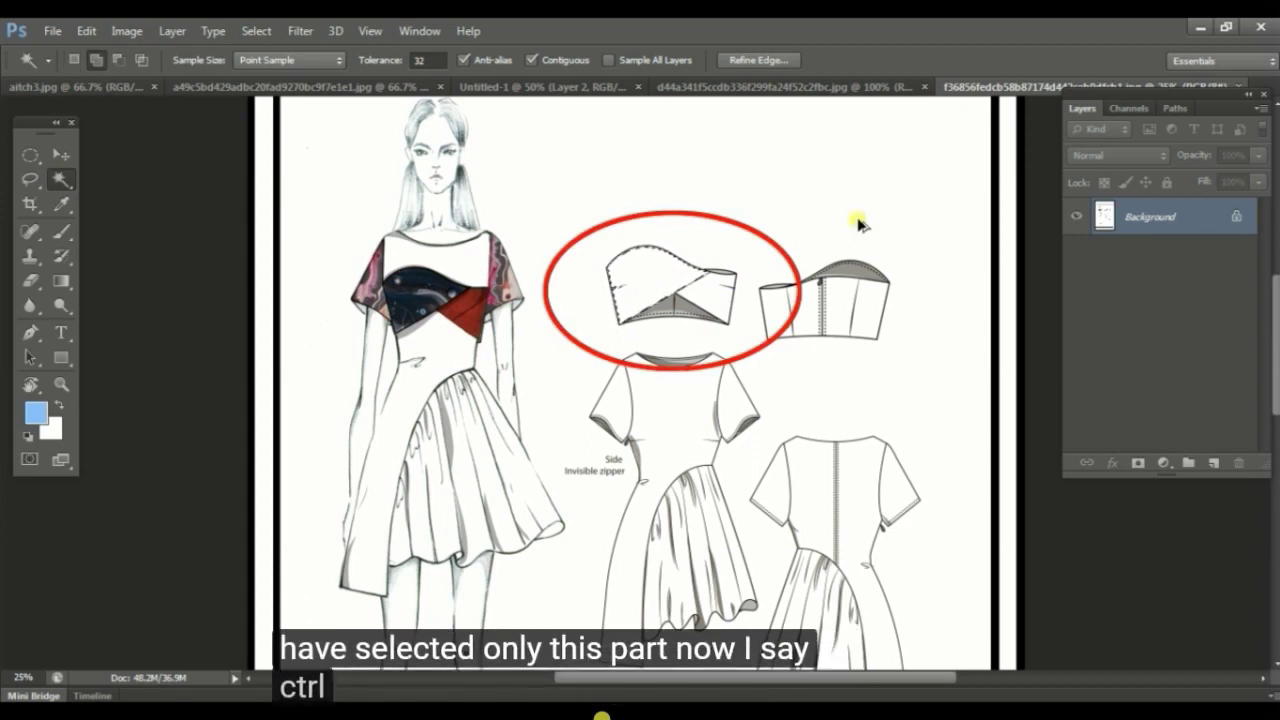
pyautogui.hotkey('ctrl', 'shift', 'alt', 'v')
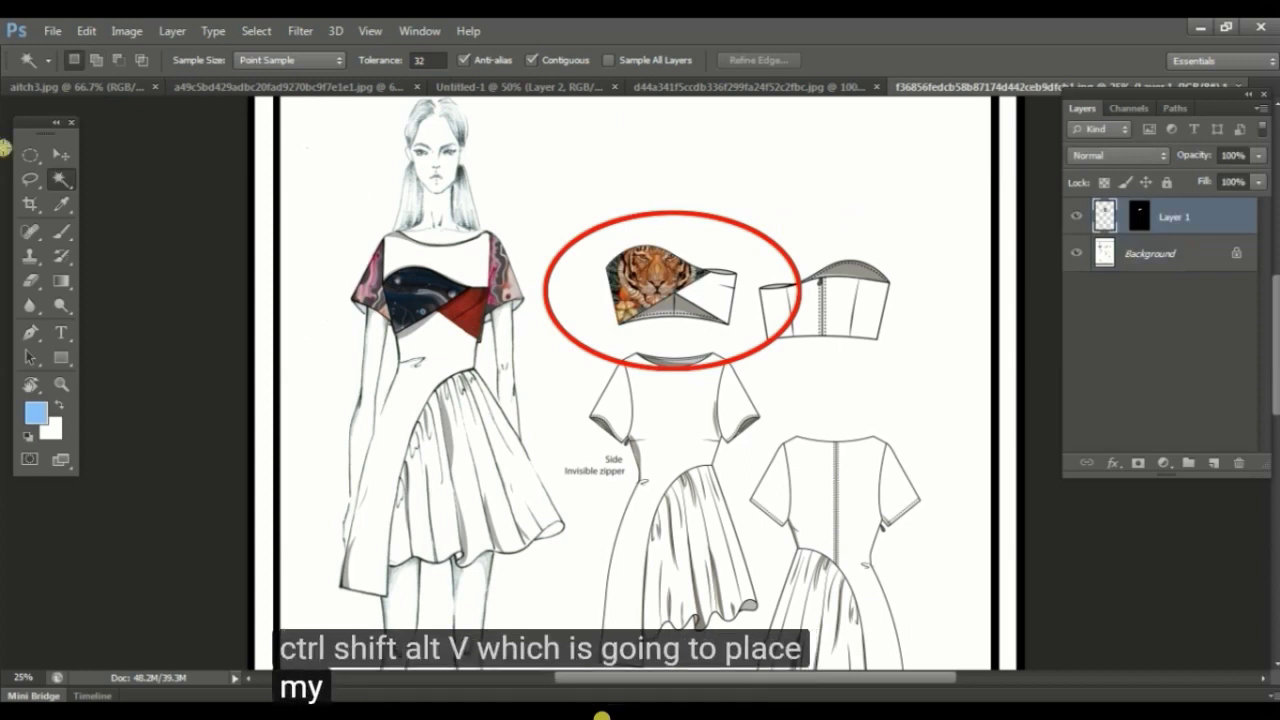
pyautogui.click(61, 156)
pyautogui.moveTo(654, 266)
pyautogui.mouseDown()
pyautogui.moveTo(648, 292)
pyautogui.moveTo(690, 288)
pyautogui.mouseUp()
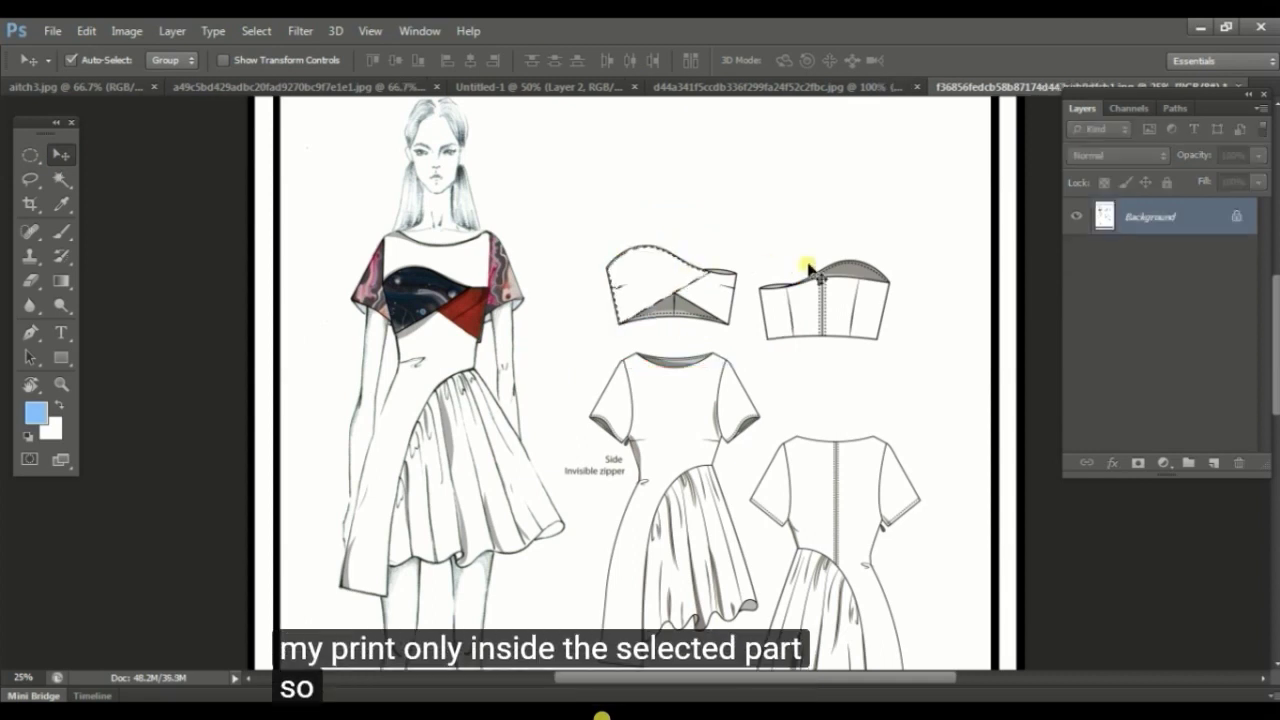
# Paste the copied folk-art print into the bodice flat's left panel and reposition it.
pyautogui.hotkey('ctrl', 'Tab')
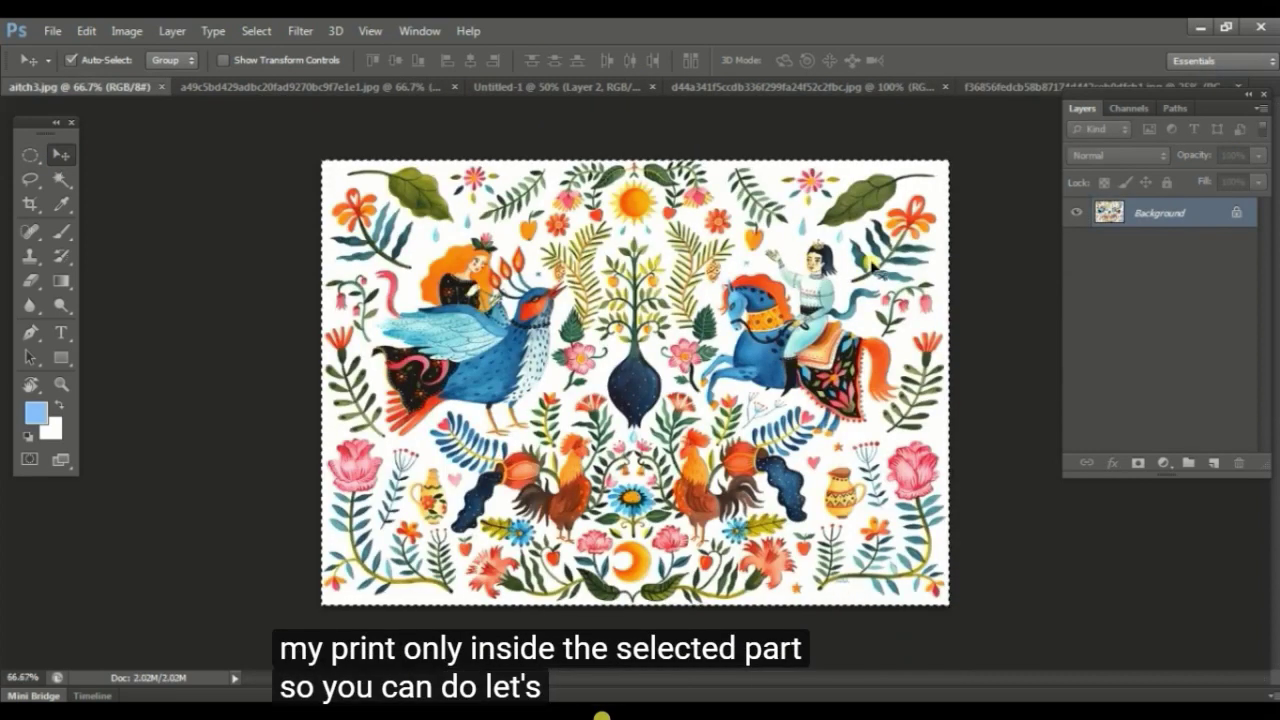
pyautogui.hotkey('ctrl', 'shift', 'Tab')
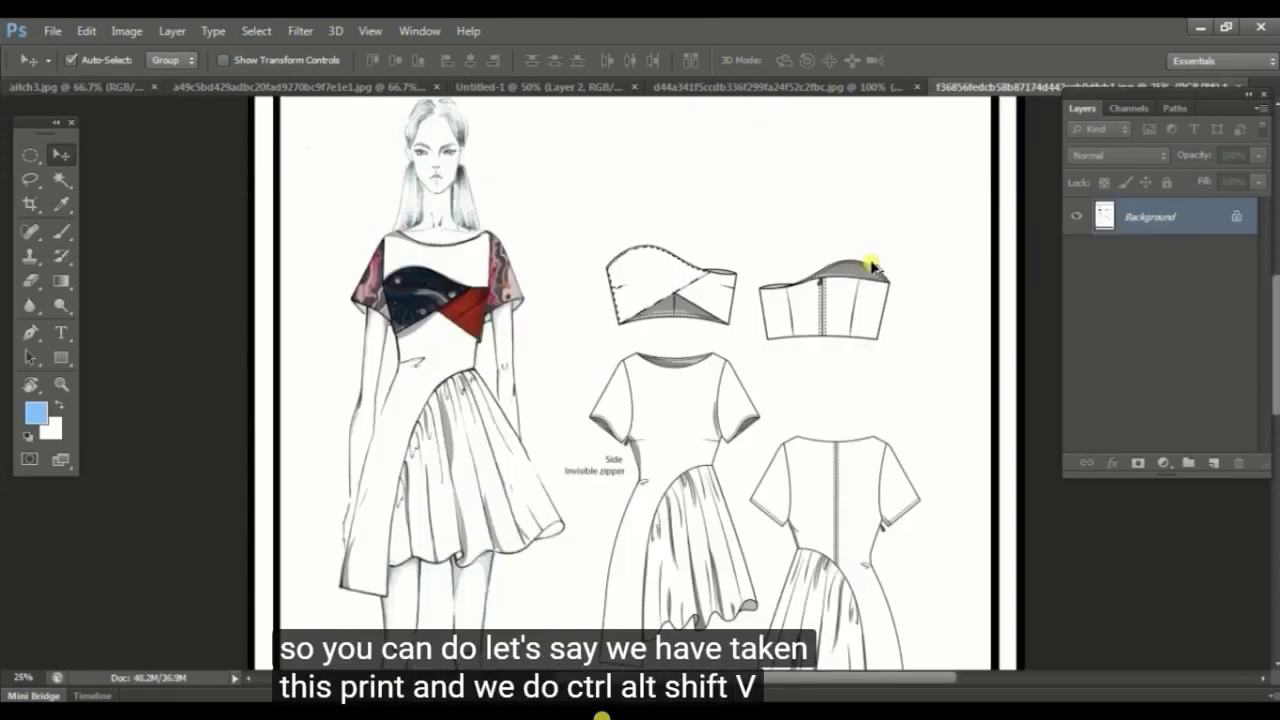
pyautogui.hotkey('ctrl', 'alt', 'shift', 'v')
pyautogui.moveTo(672, 275)
pyautogui.mouseDown()
pyautogui.moveTo(666, 403)
pyautogui.moveTo(690, 285)
pyautogui.moveTo(772, 262)
pyautogui.moveTo(707, 292)
pyautogui.moveTo(682, 260)
pyautogui.moveTo(692, 250)
pyautogui.moveTo(665, 272)
pyautogui.mouseUp()
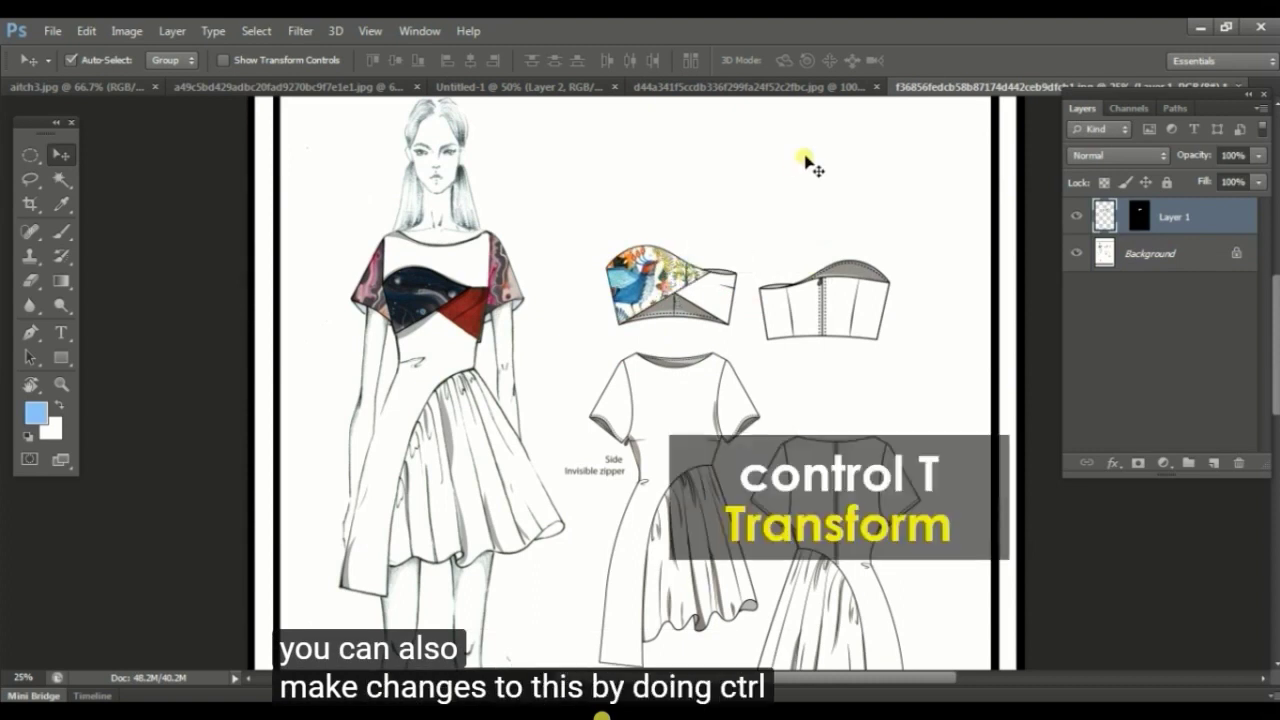
# Scale the pasted print up to about 200% so the blue horse shows in the panel.
pyautogui.click(88, 30)
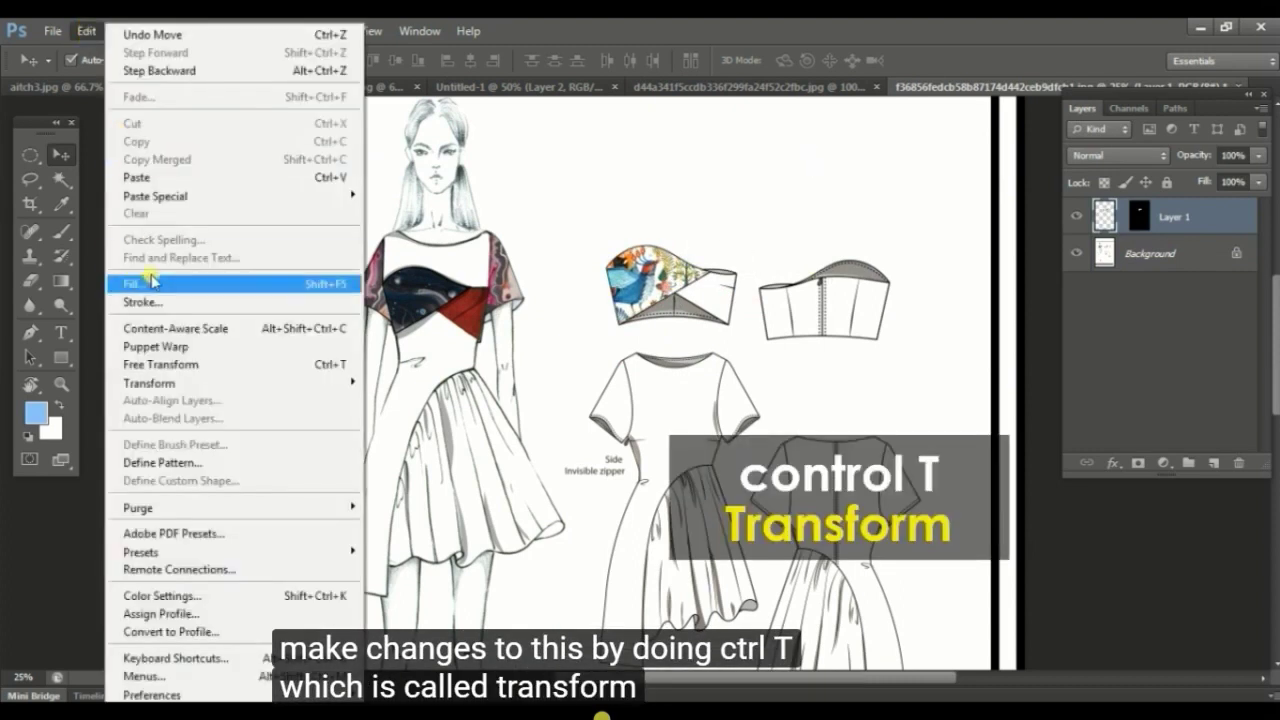
pyautogui.moveTo(180, 383)
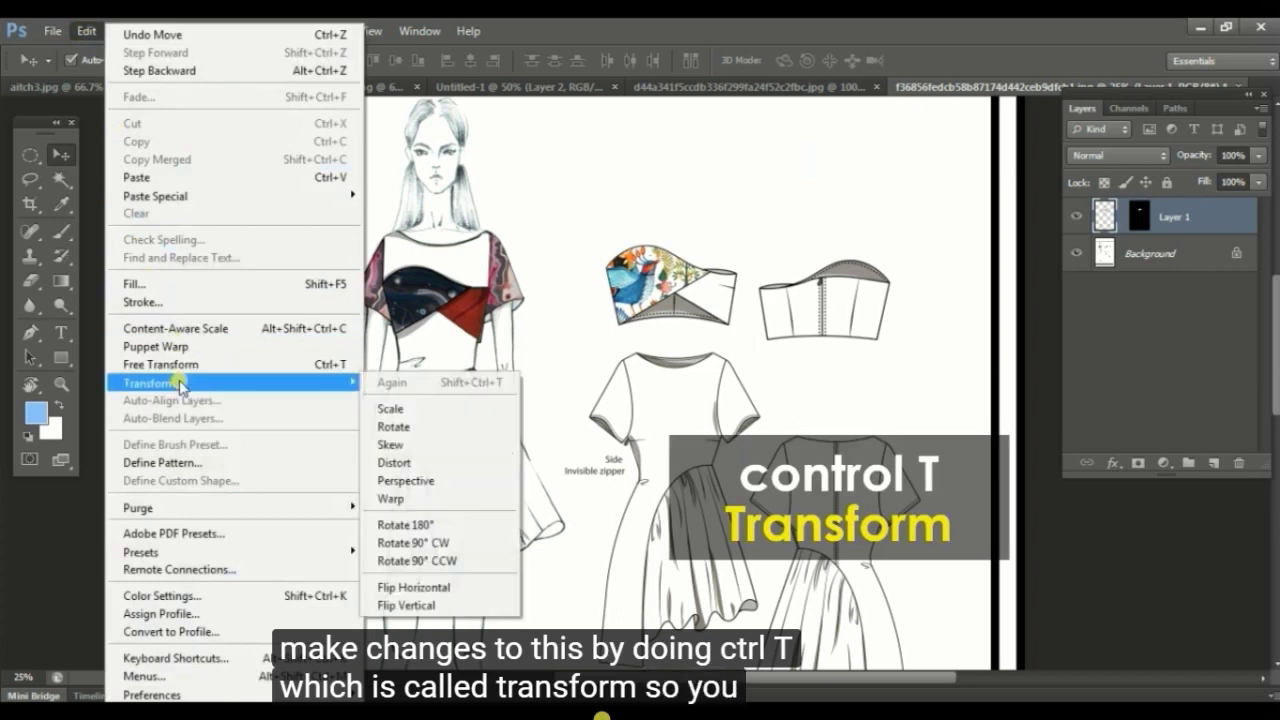
pyautogui.click(415, 408)
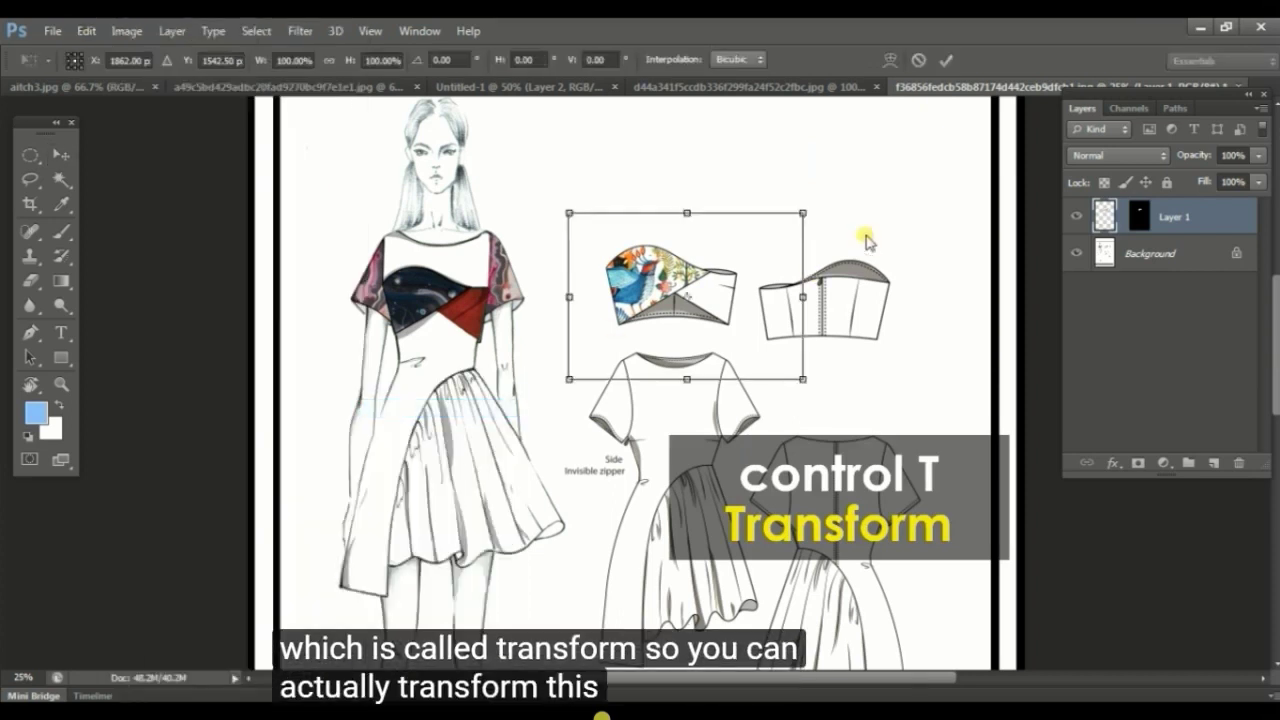
pyautogui.moveTo(804, 212); pyautogui.dragTo(921, 129)
pyautogui.moveTo(638, 292); pyautogui.dragTo(550, 340)
pyautogui.press('Return')
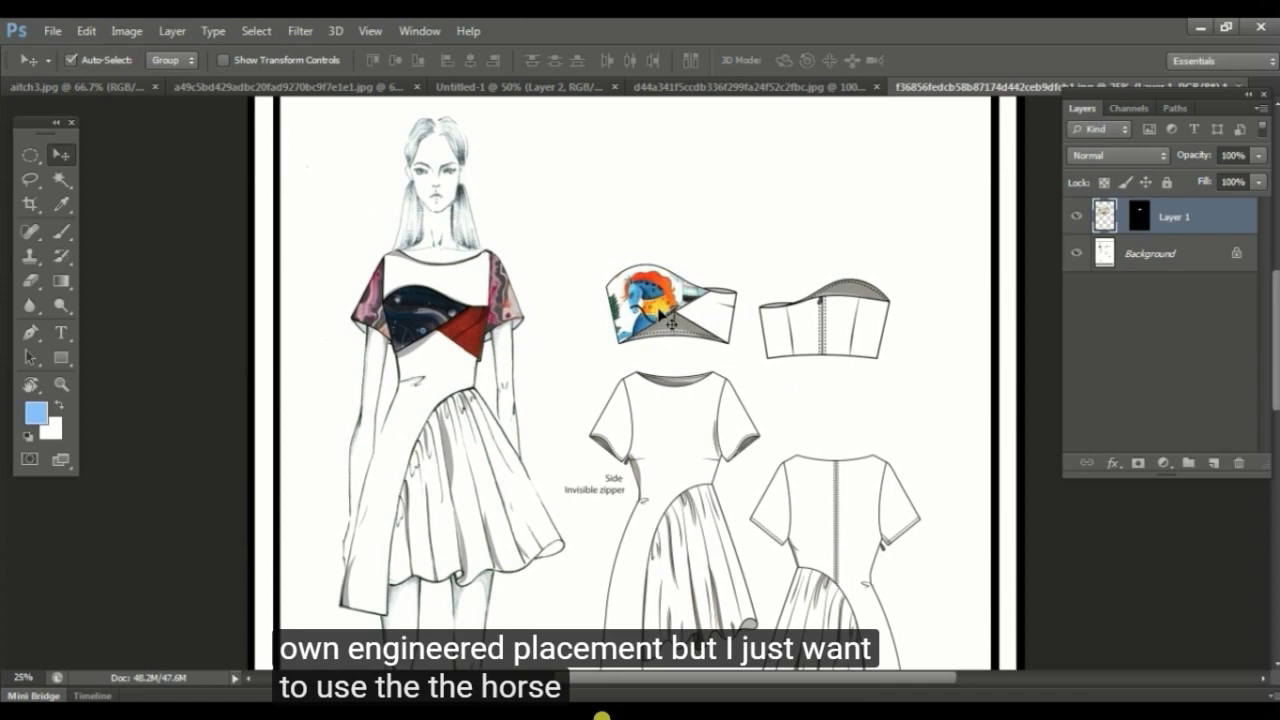
pyautogui.rightClick(720, 314)
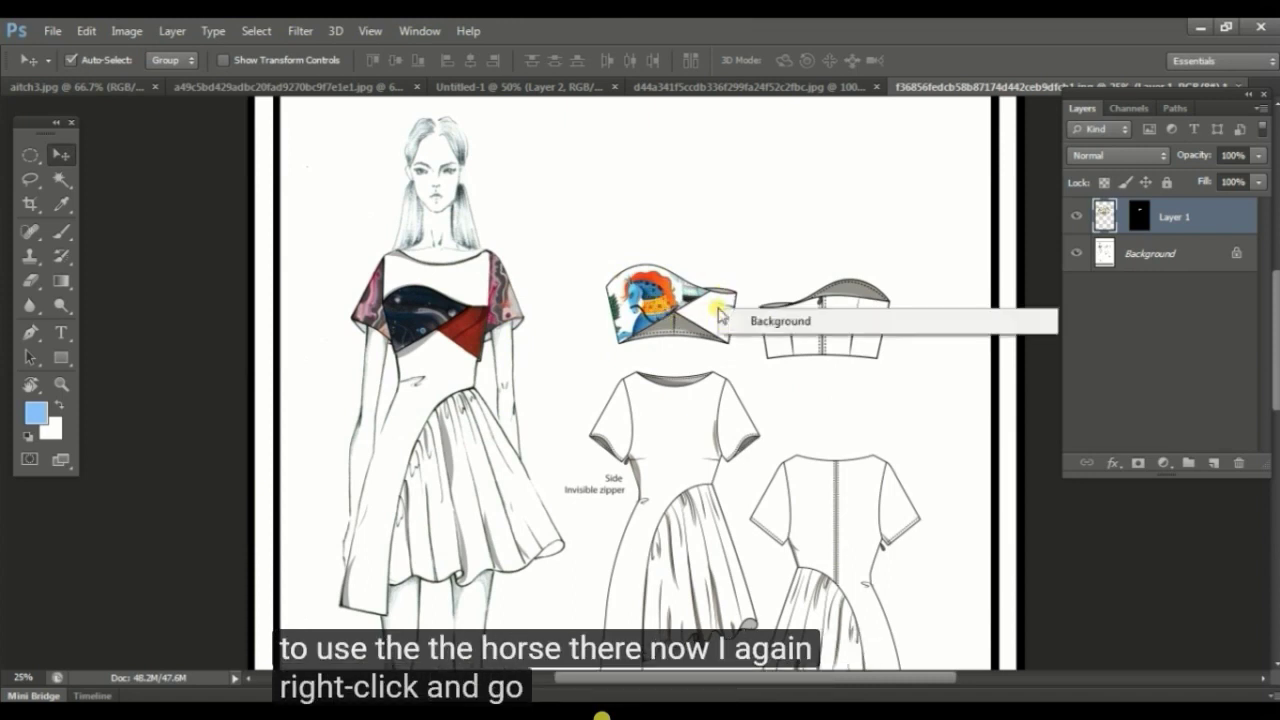
pyautogui.click(770, 322)
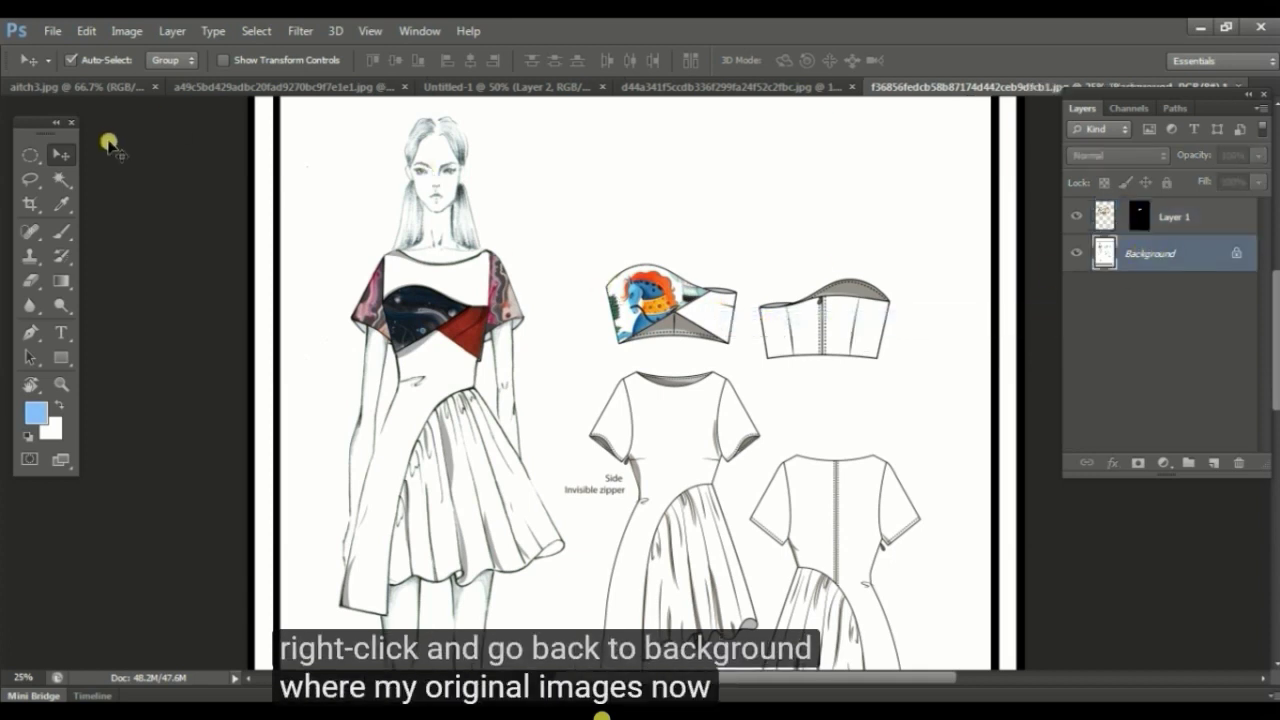
pyautogui.click(61, 179)
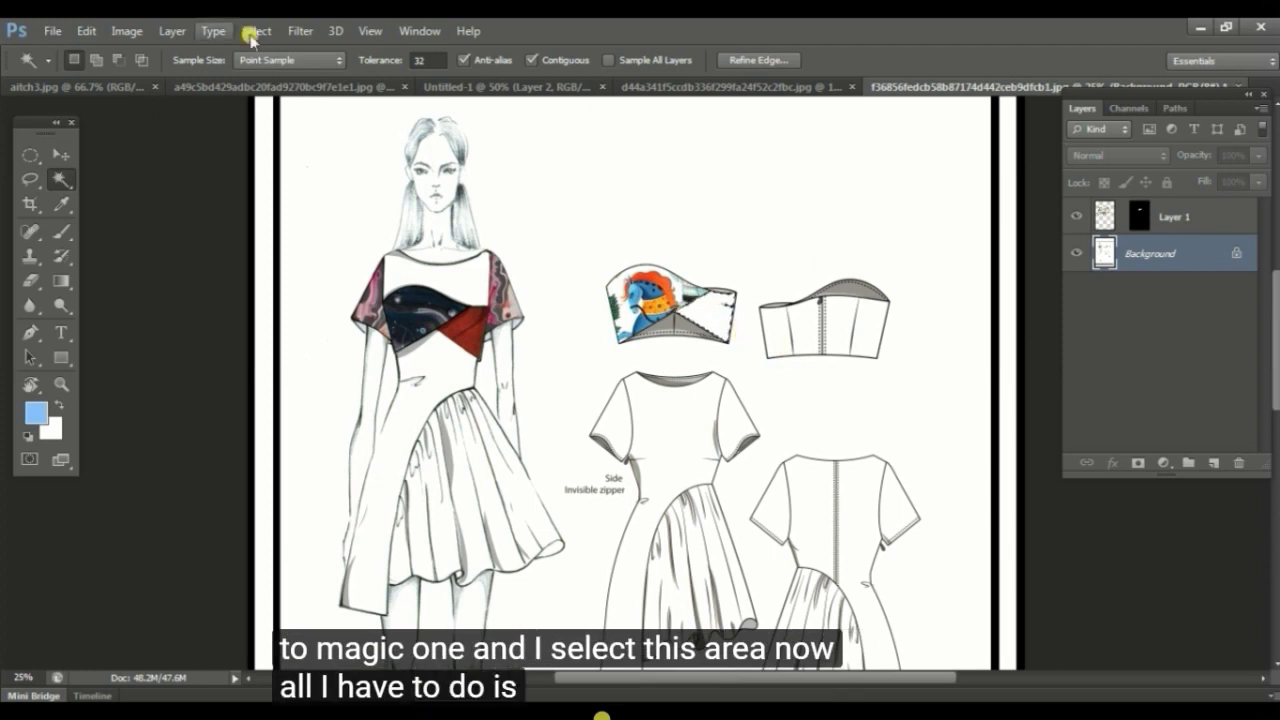
pyautogui.click(86, 31)
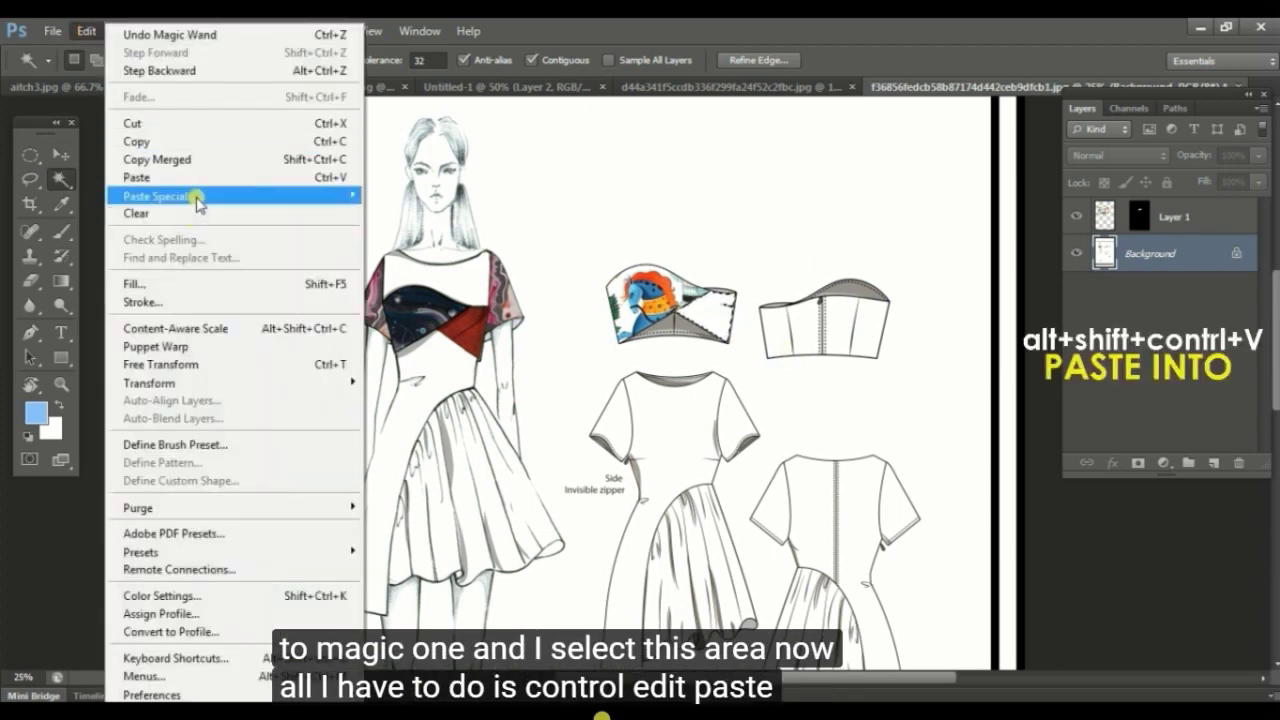
pyautogui.moveTo(265, 197)
pyautogui.click(470, 213)
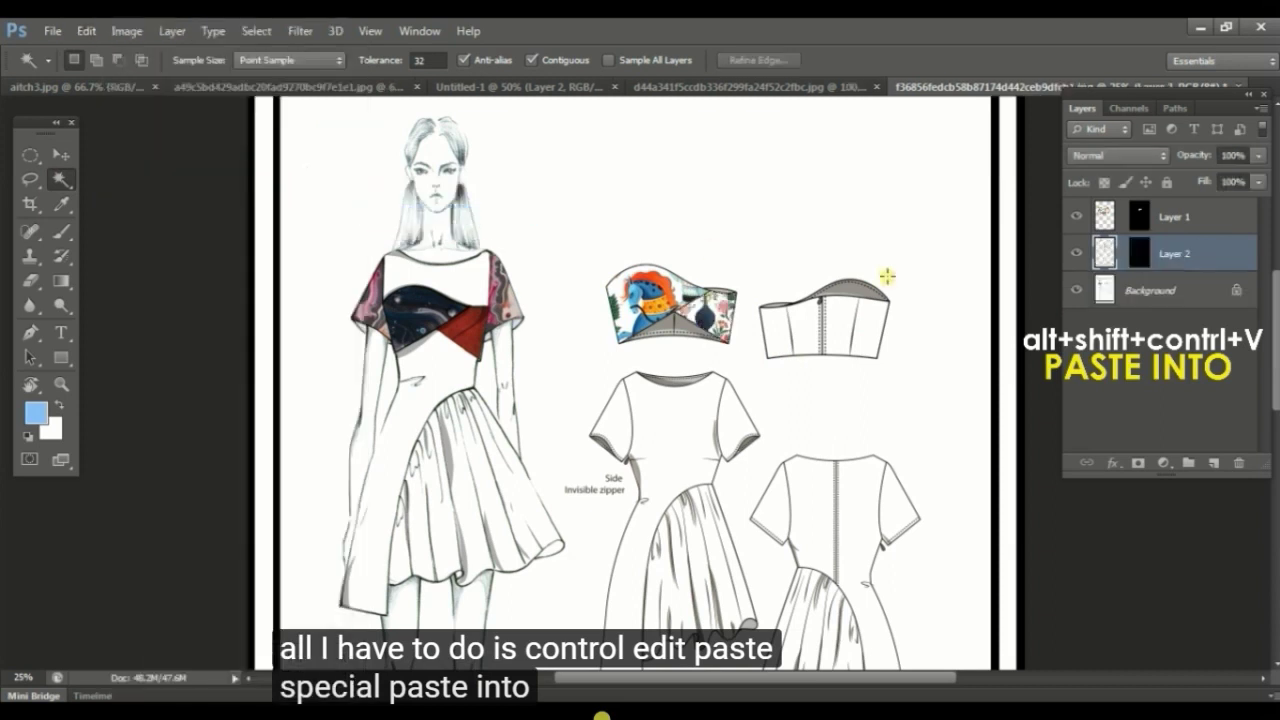
pyautogui.moveTo(765, 305); pyautogui.dragTo(672, 278)
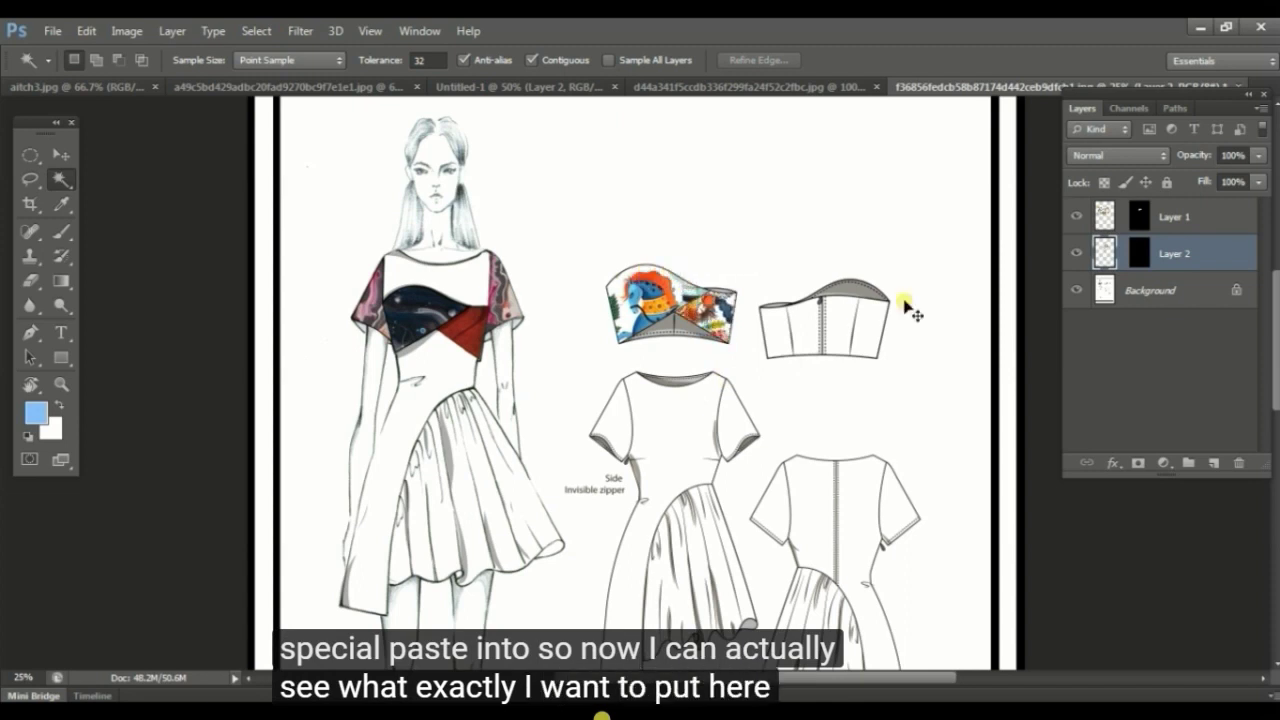
pyautogui.hotkey('ctrl', 'e')
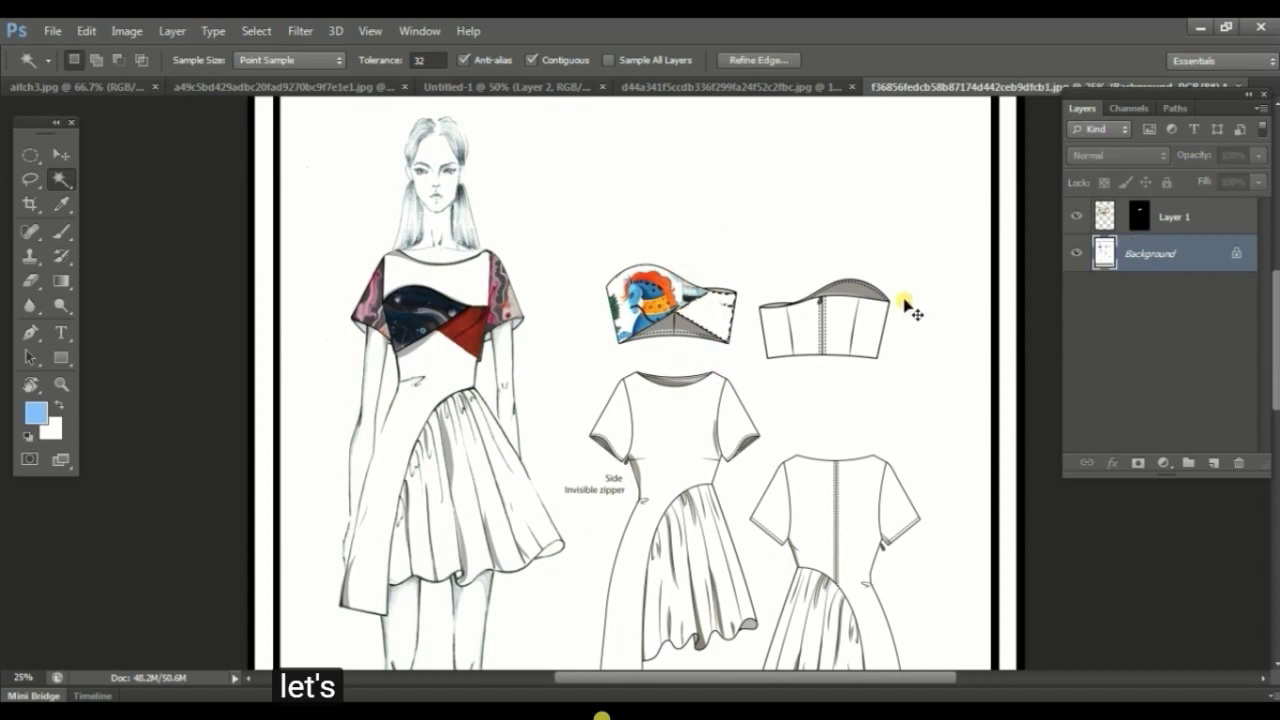
pyautogui.hotkey('ctrl', 'Tab')
pyautogui.hotkey('ctrl', 'Tab')
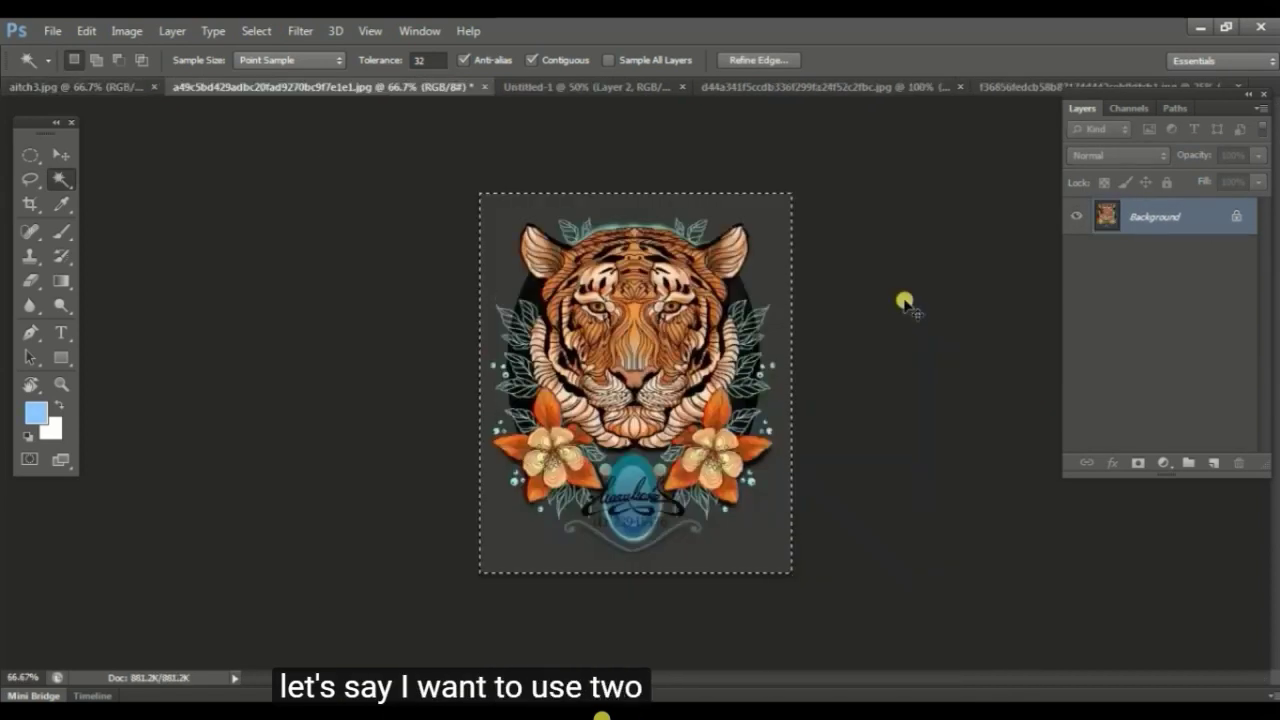
pyautogui.hotkey('ctrl', 'Tab')
pyautogui.hotkey('ctrl', 'Tab')
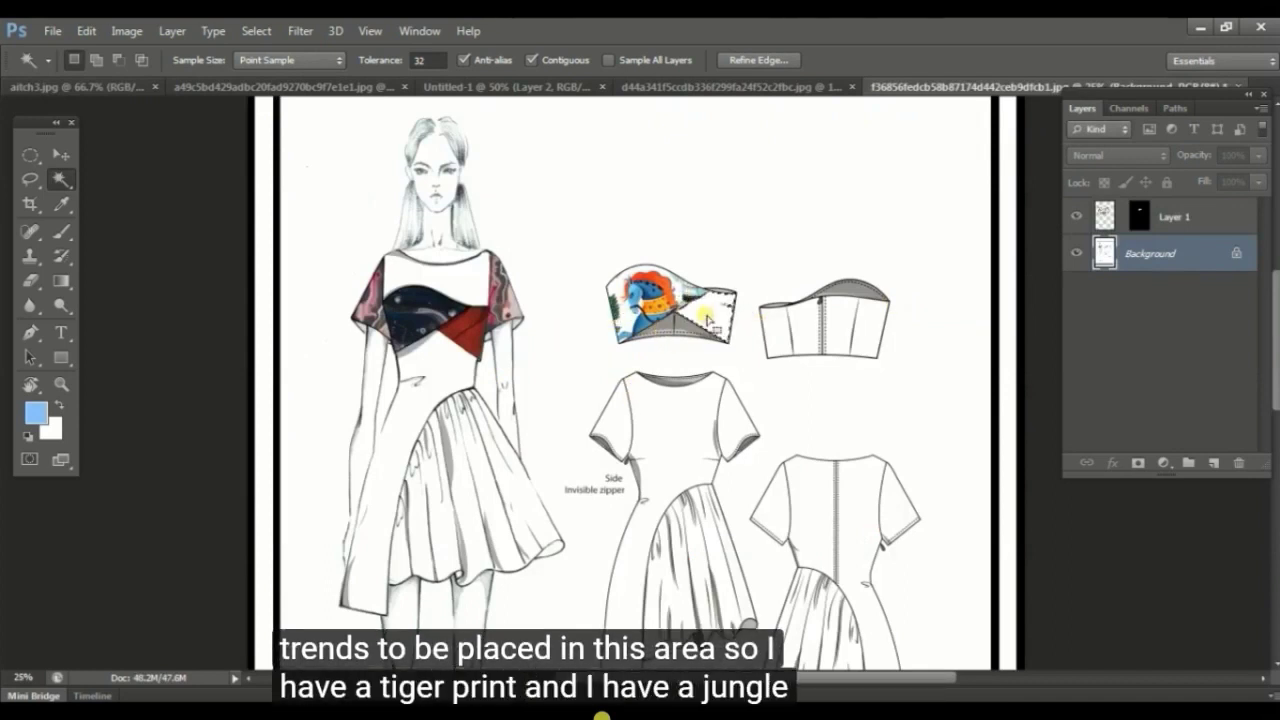
pyautogui.hotkey('ctrl', 'shift', 'alt', 'v')
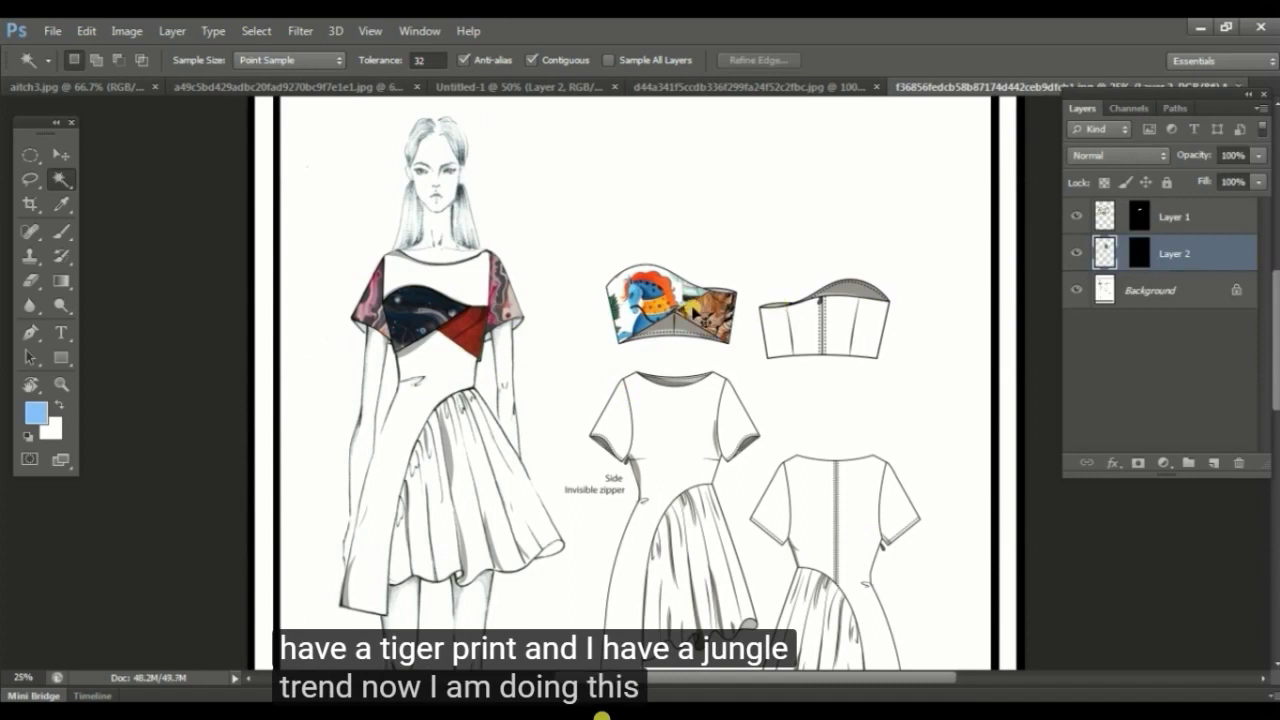
pyautogui.moveTo(691, 300); pyautogui.dragTo(706, 344)
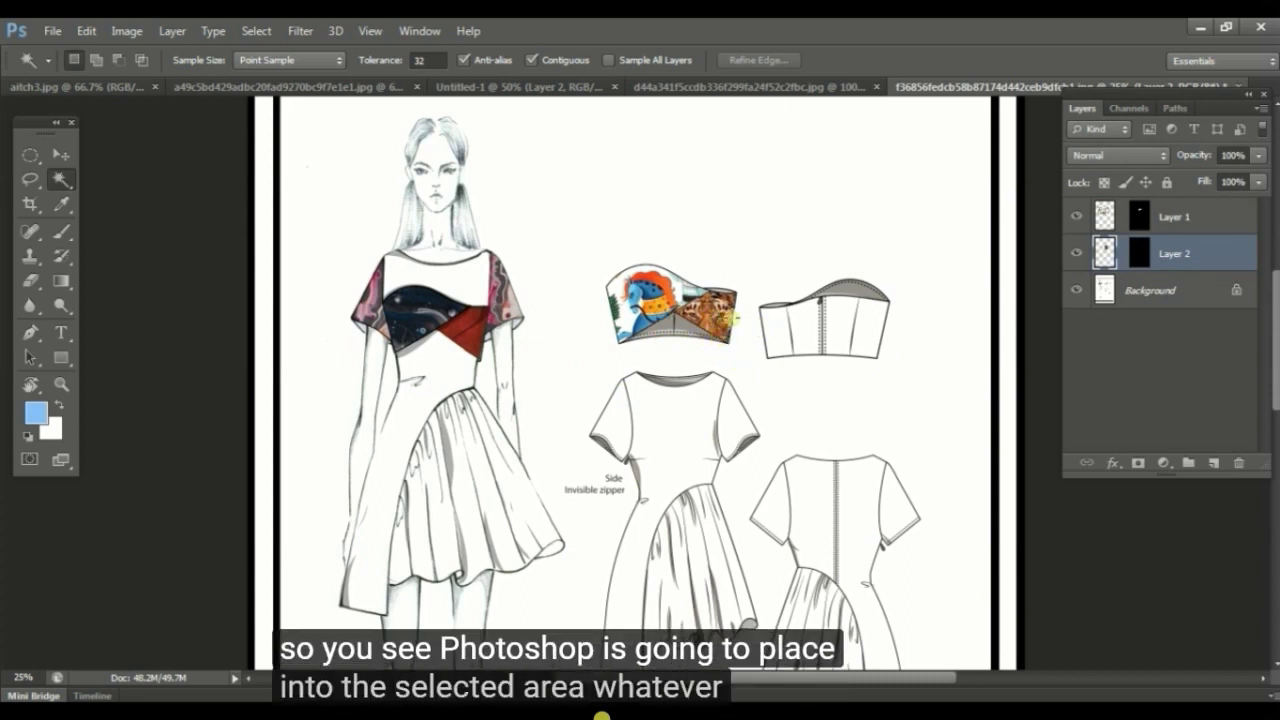
pyautogui.moveTo(737, 318); pyautogui.dragTo(741, 328)
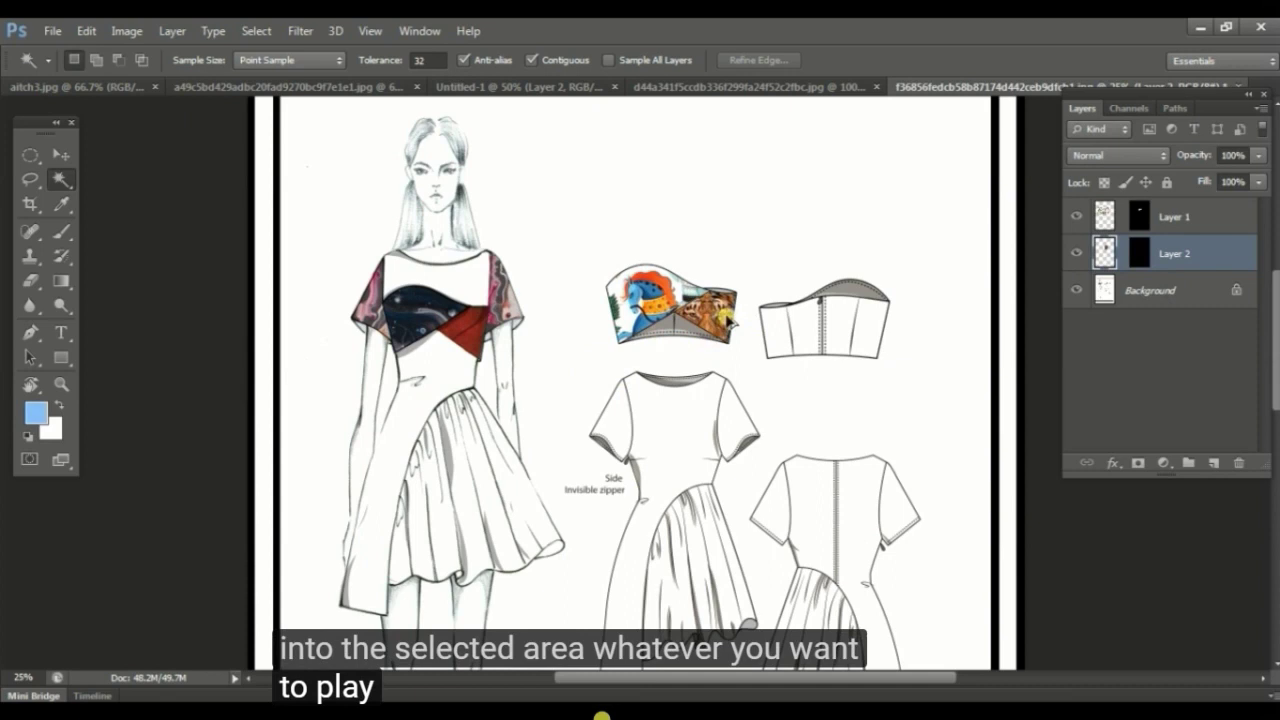
# Undo the tiger paste, add a new layer, and pick the Brush with blue 2665ac.
pyautogui.hotkey('ctrl', 'z')
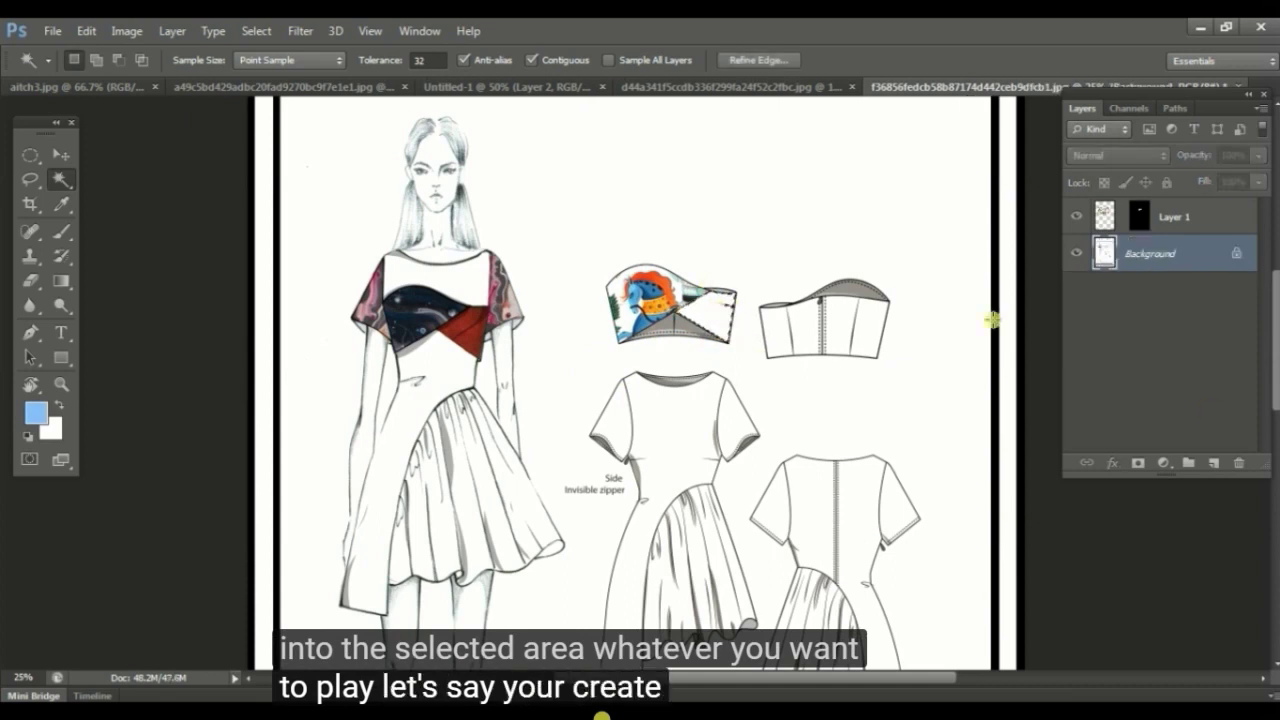
pyautogui.click(1213, 463)
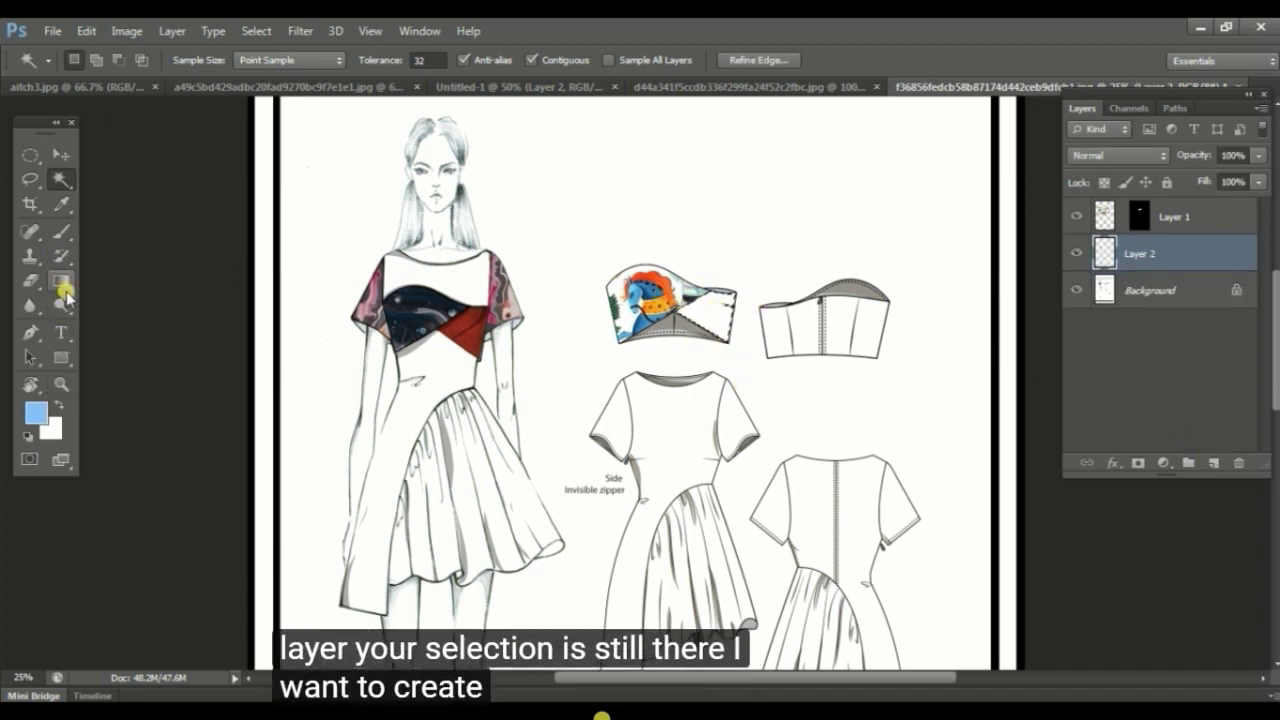
pyautogui.click(61, 231)
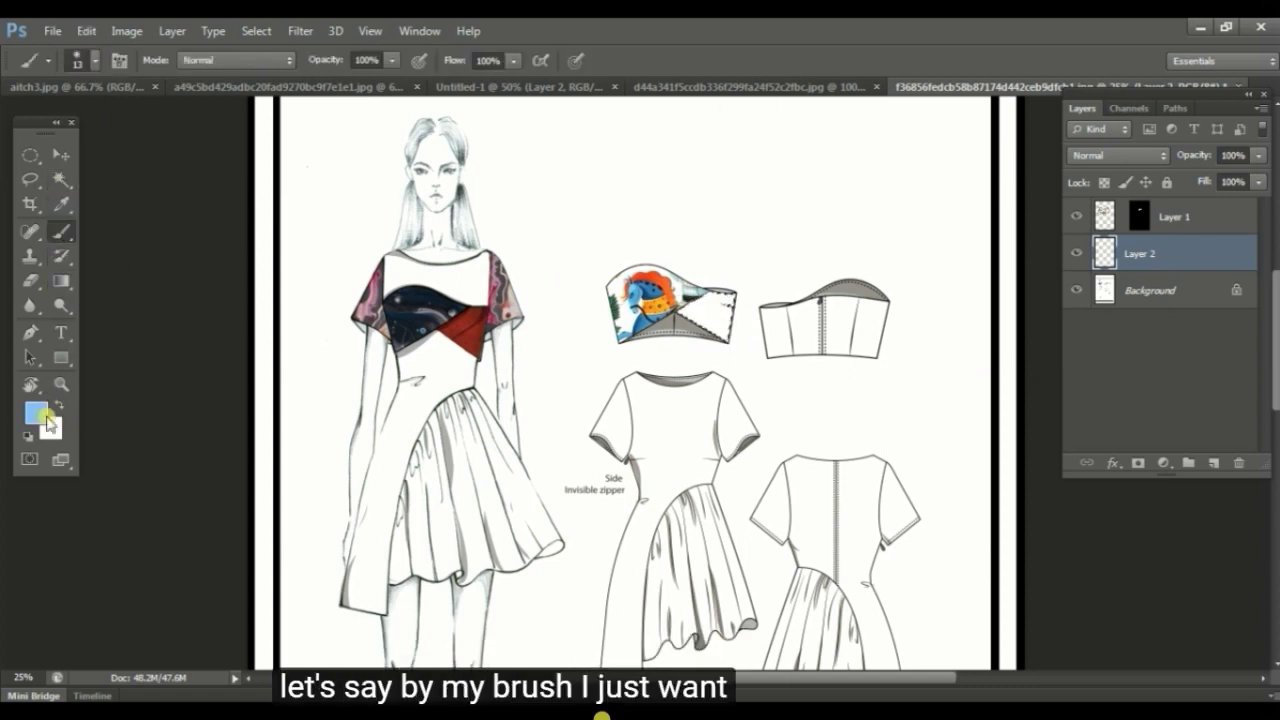
pyautogui.click(36, 412)
pyautogui.click(576, 266)
pyautogui.click(830, 175)
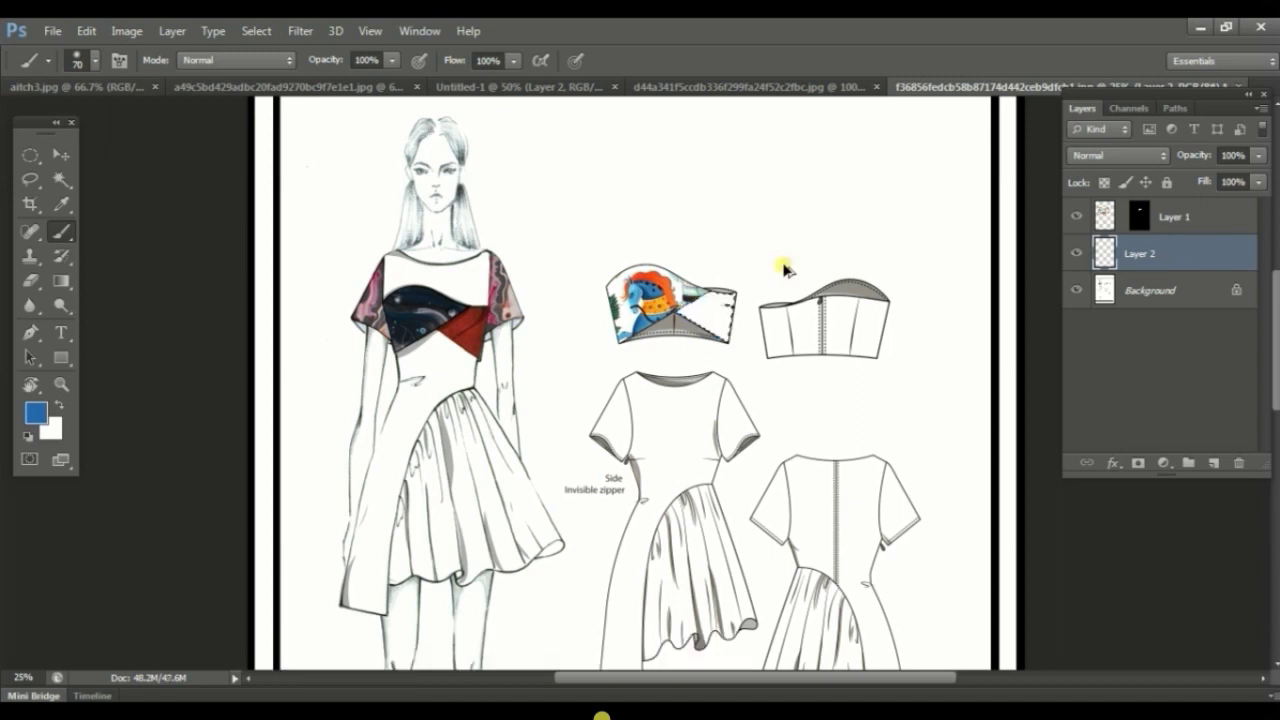
# Delete the empty Layer 2 and look over the Edit > Paste Special options.
pyautogui.hotkey('ctrl', 'e')
pyautogui.hotkey('alt', ']')
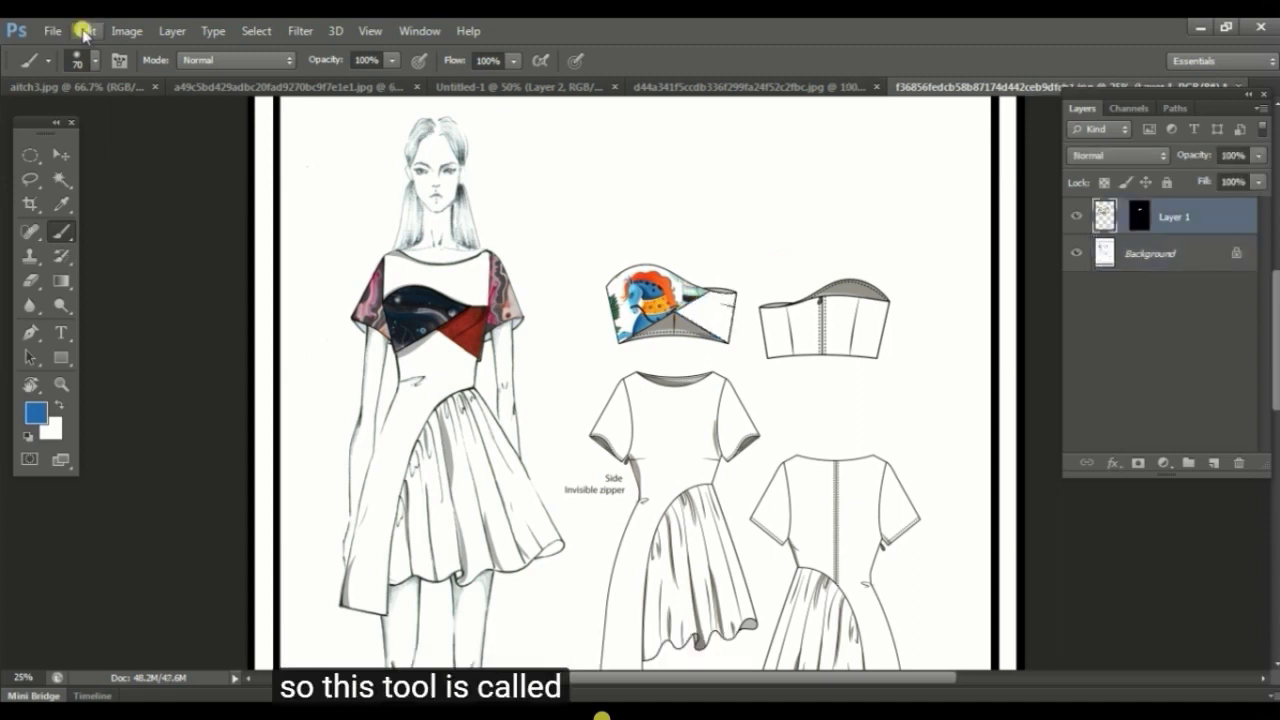
pyautogui.click(85, 31)
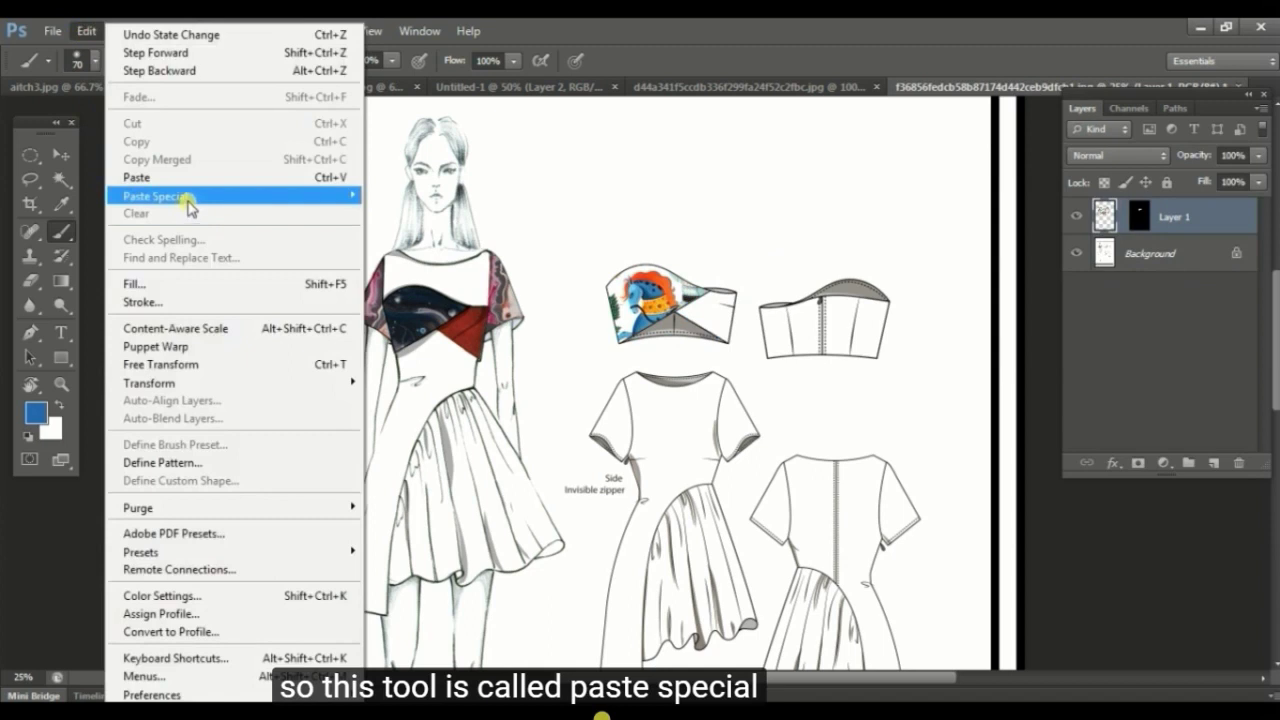
pyautogui.moveTo(357, 201)
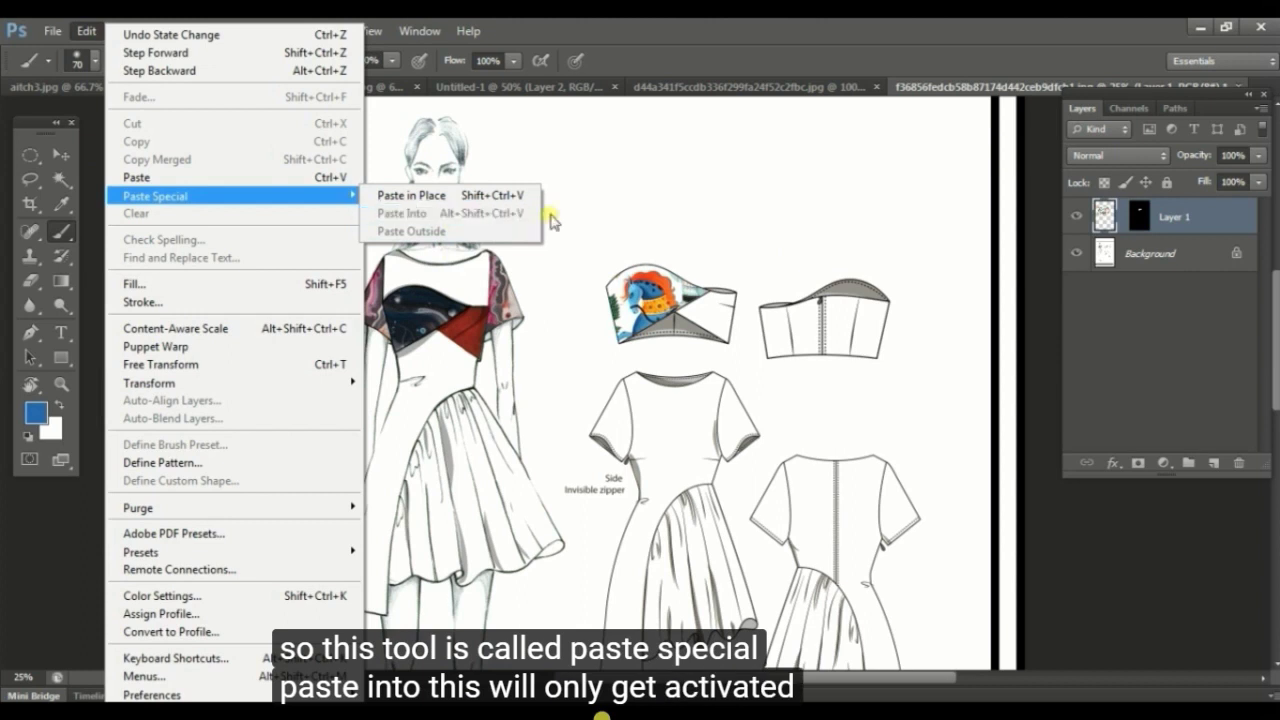
pyautogui.click(649, 205)
# Try an elliptical selection above the bodice, clear it, and make the Background layer active.
pyautogui.click(30, 155)
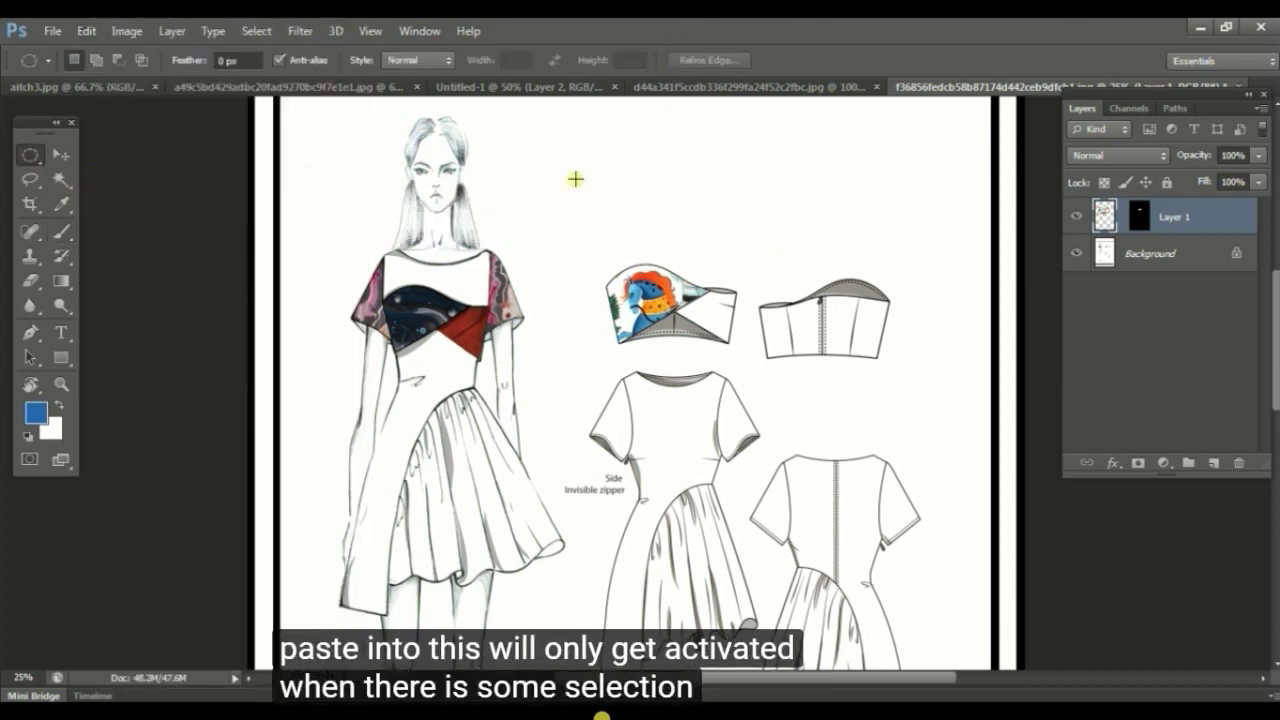
pyautogui.moveTo(655, 166); pyautogui.dragTo(741, 240)
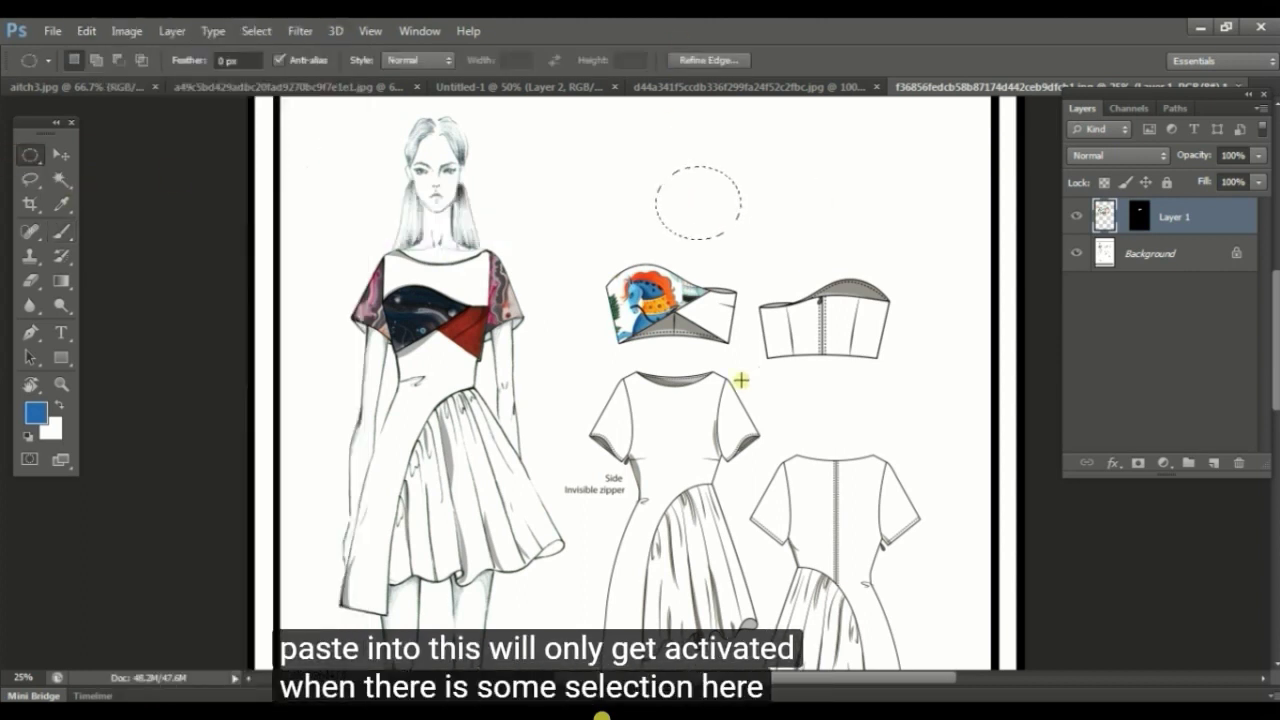
pyautogui.keyDown('ctrl'); pyautogui.click(745, 390); pyautogui.keyUp('ctrl')
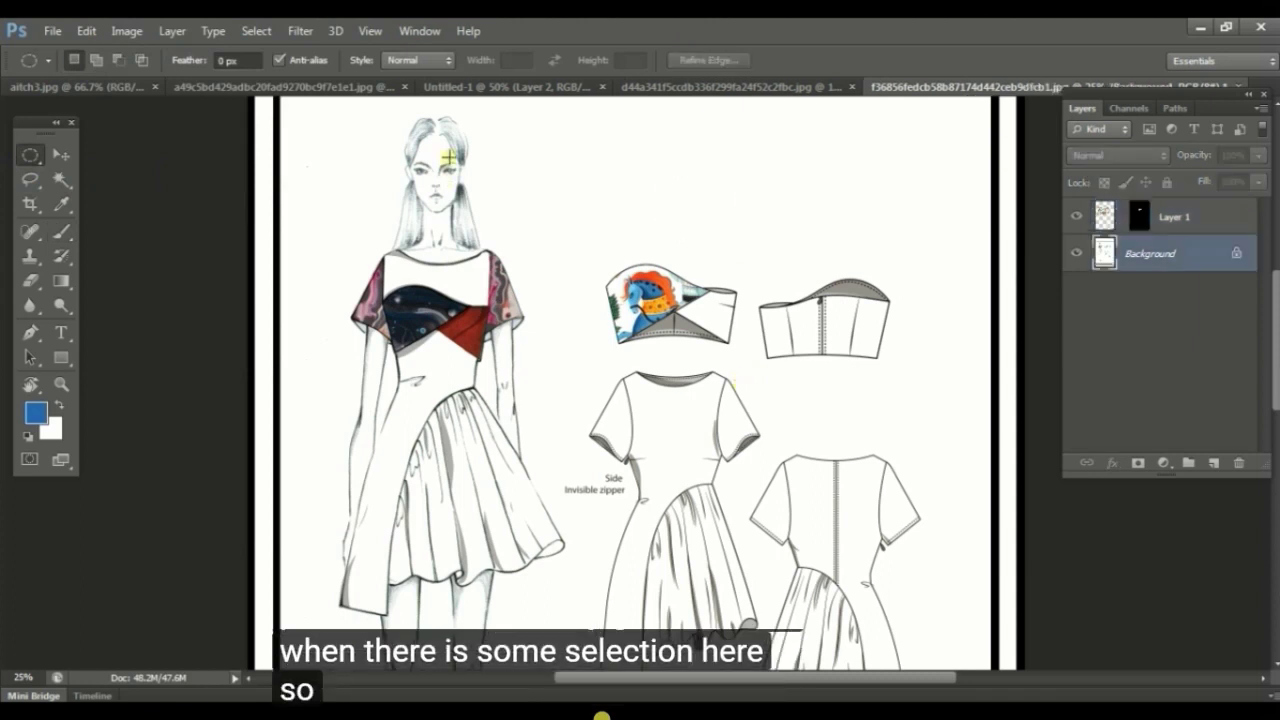
pyautogui.keyDown('ctrl'); pyautogui.rightClick(482, 291); pyautogui.keyUp('ctrl')
pyautogui.click(482, 292)
# Magic-wand the model's white upper bodice and paste the jungle print into it, repositioned.
pyautogui.press('w')
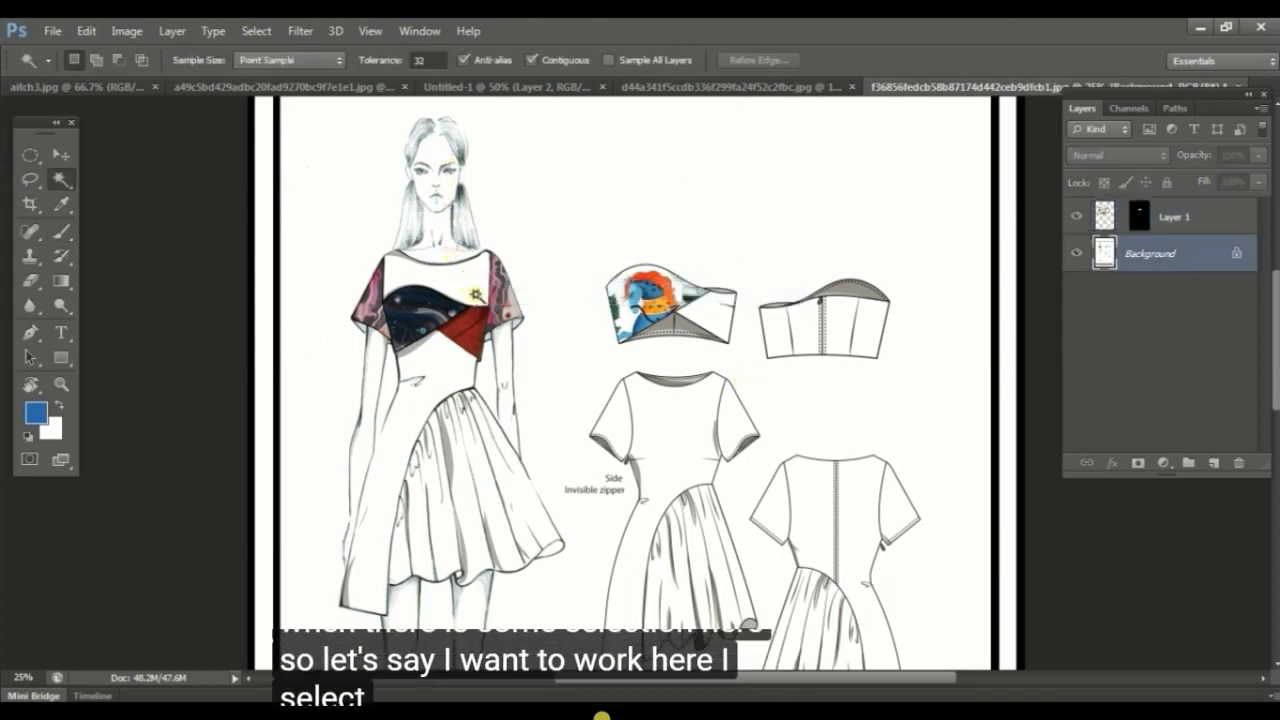
pyautogui.click(397, 260)
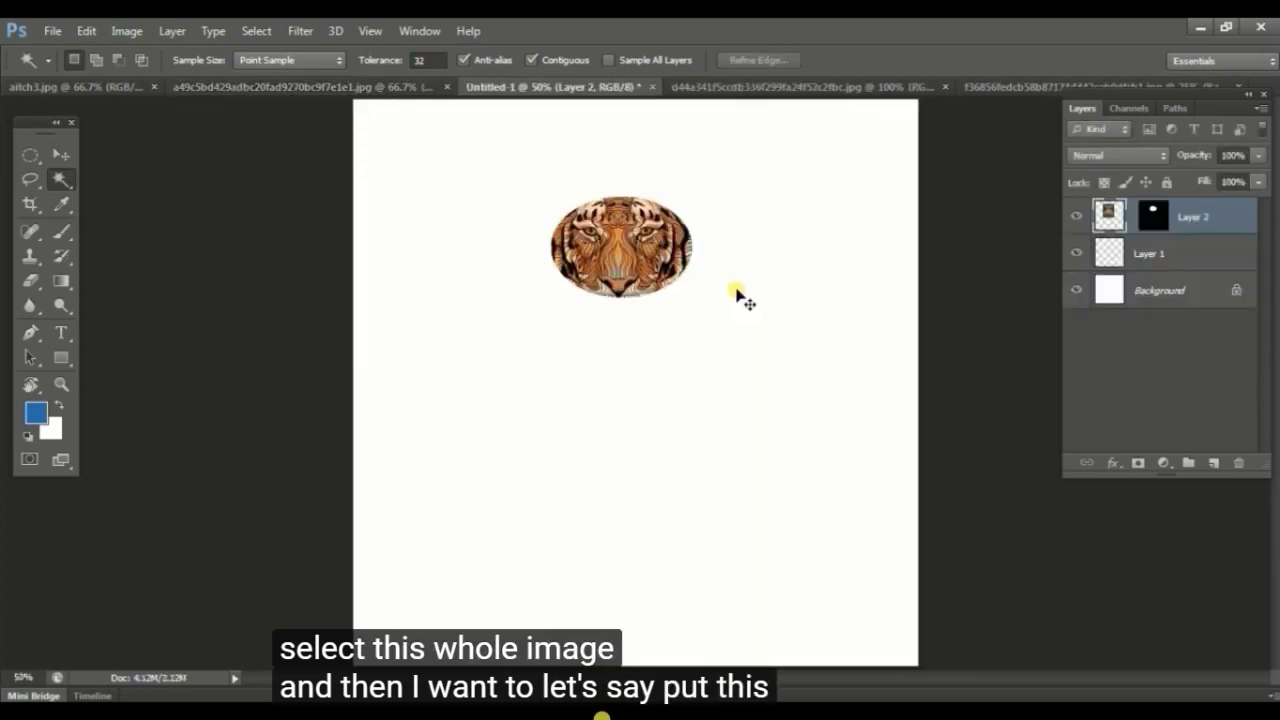
pyautogui.hotkey('ctrl', 'Tab')
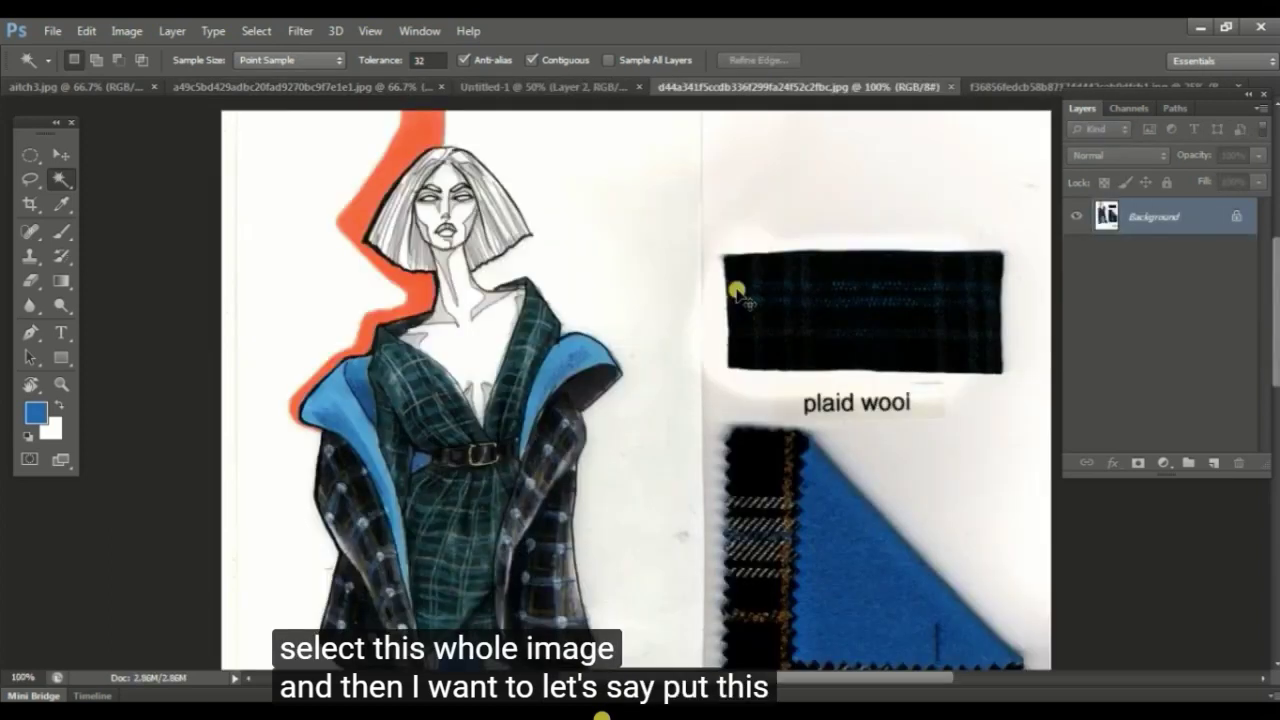
pyautogui.hotkey('ctrl', 'Tab')
pyautogui.hotkey('ctrl', 'Tab')
pyautogui.hotkey('ctrl', 'shift', 'Tab')
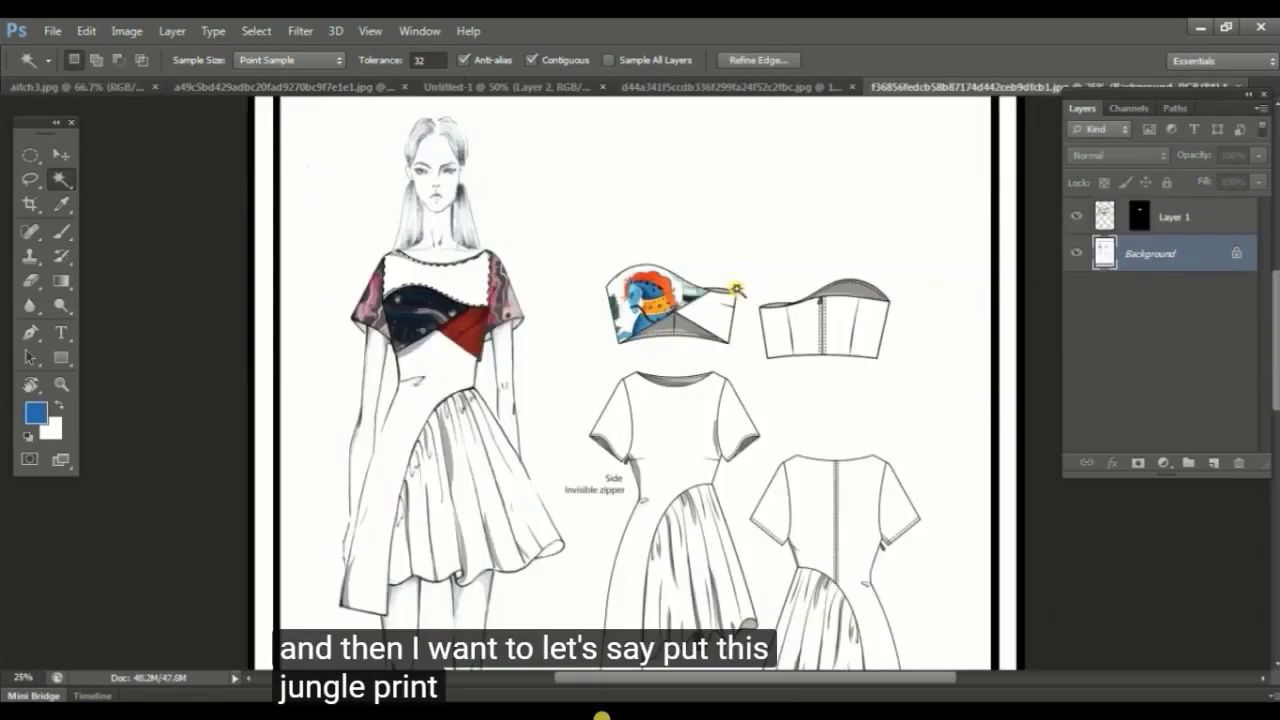
pyautogui.hotkey('ctrl', 'alt', 'shift', 'v')
pyautogui.moveTo(480, 285); pyautogui.dragTo(517, 347)
# Make the Background sketch layer active again from the canvas layer list.
pyautogui.rightClick(455, 370)
pyautogui.click(468, 367)
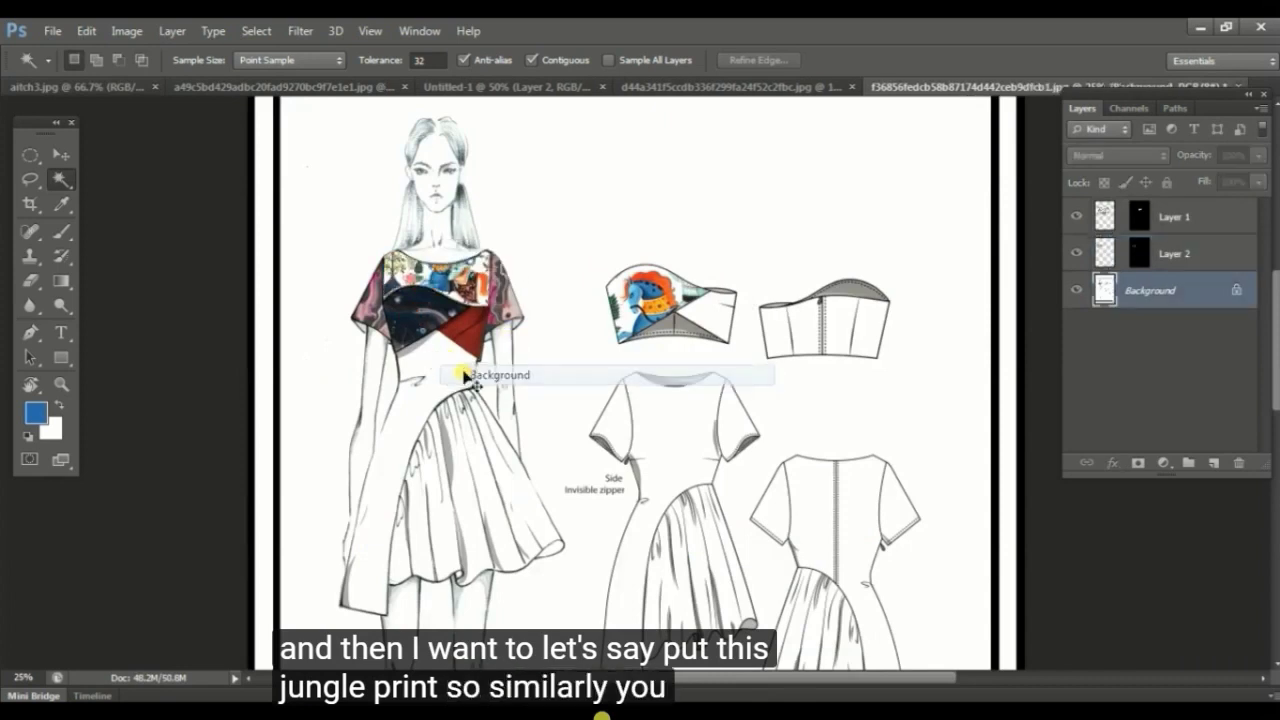
pyautogui.click(457, 366)
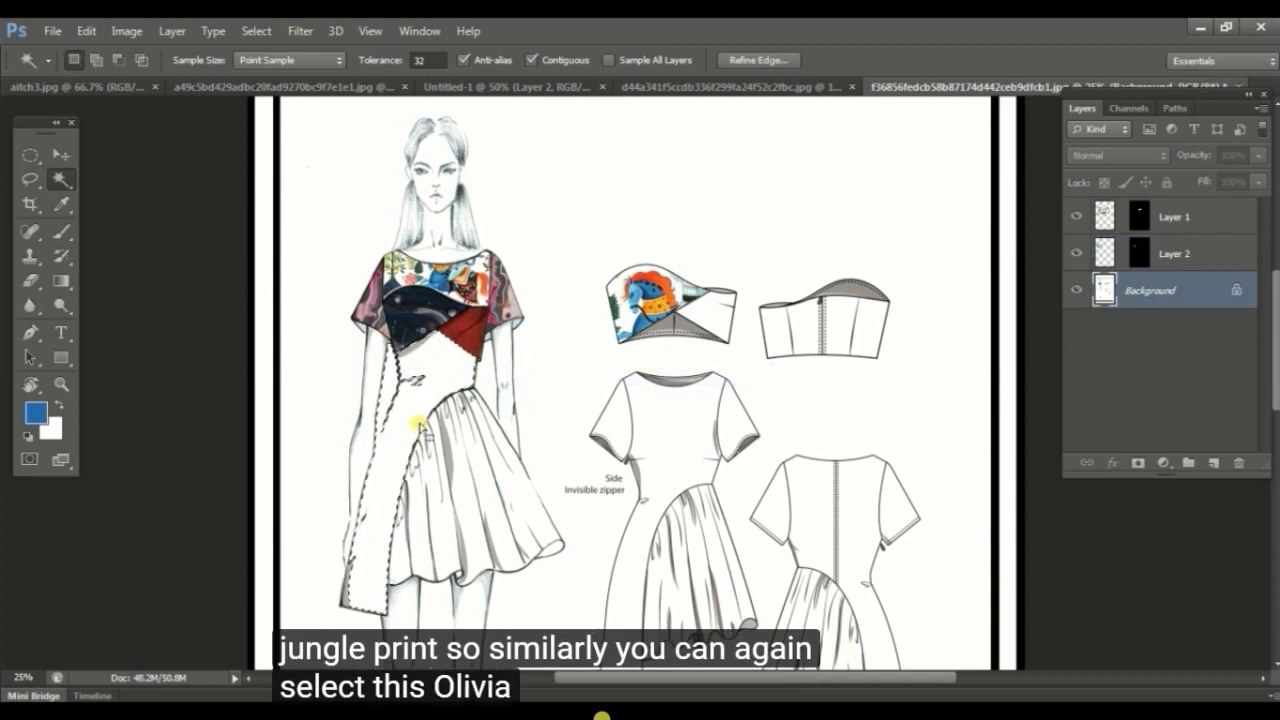
# Magic-wand the dress's left bodice and skirt panel and bring the waist into view.
pyautogui.hotkey('ctrl', 'd')
pyautogui.click(500, 487)
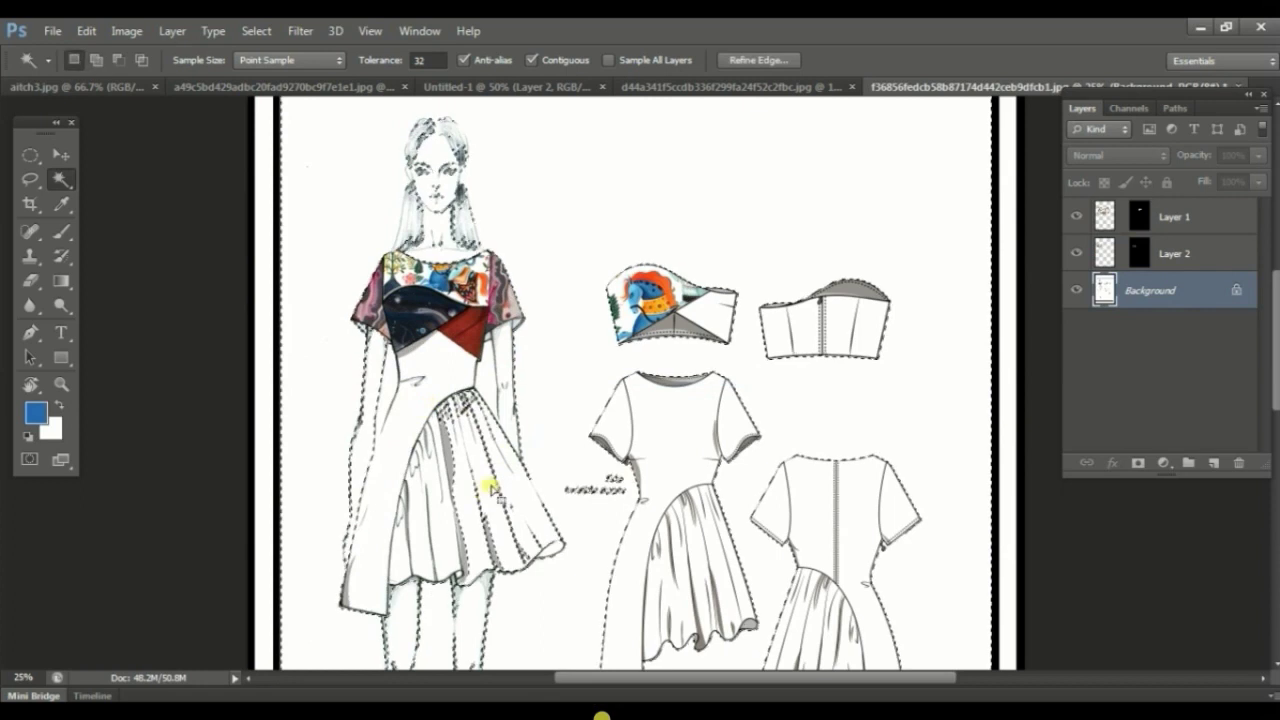
pyautogui.hotkey('ctrl', 'd')
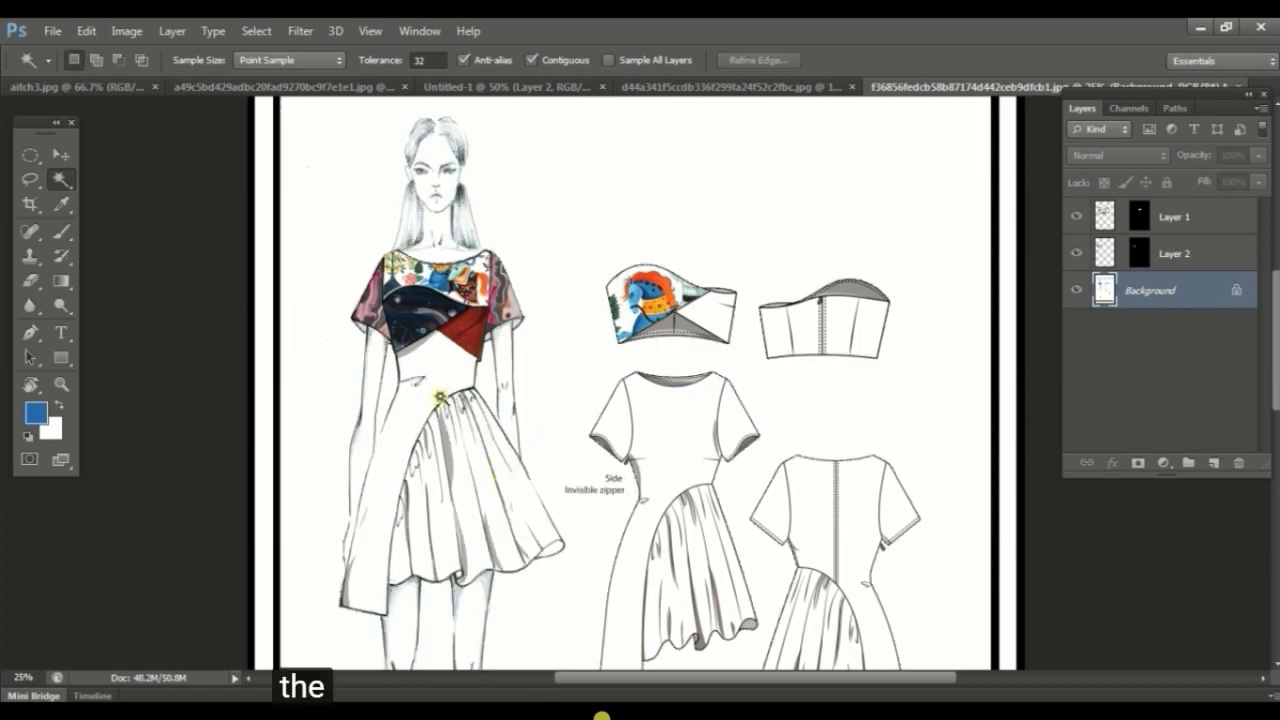
pyautogui.click(427, 403)
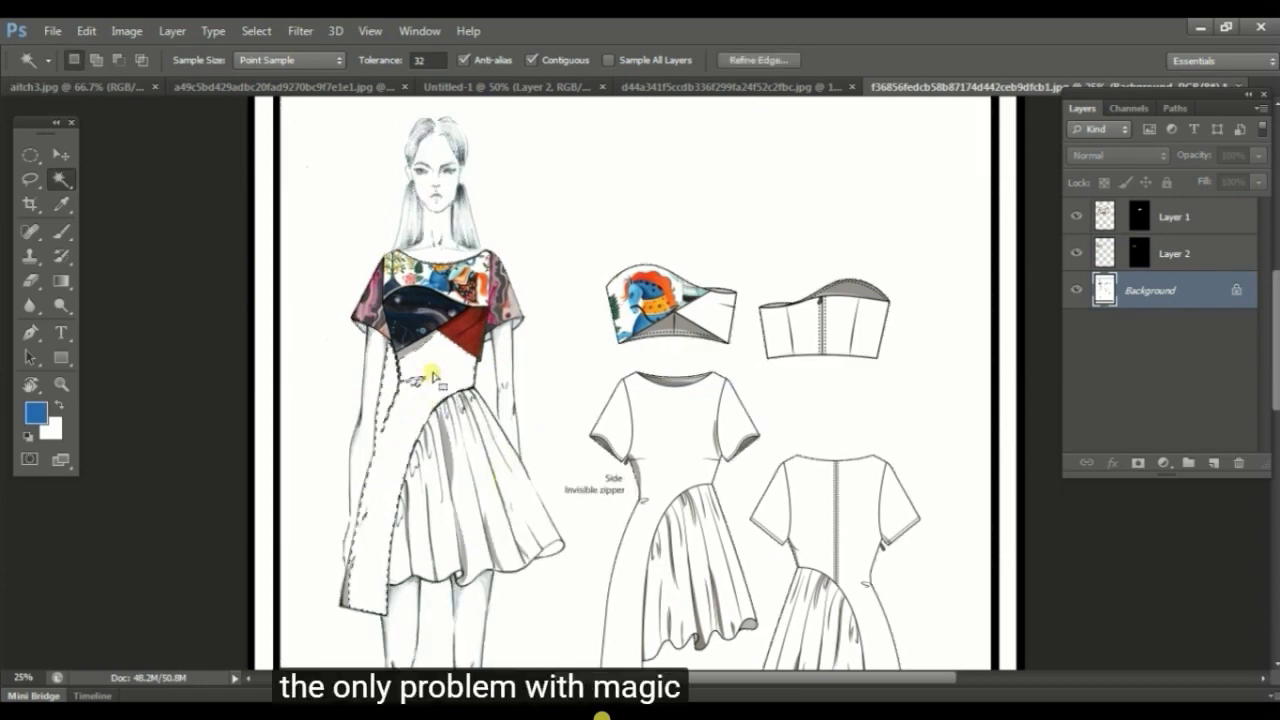
pyautogui.scroll(5, 415, 410)
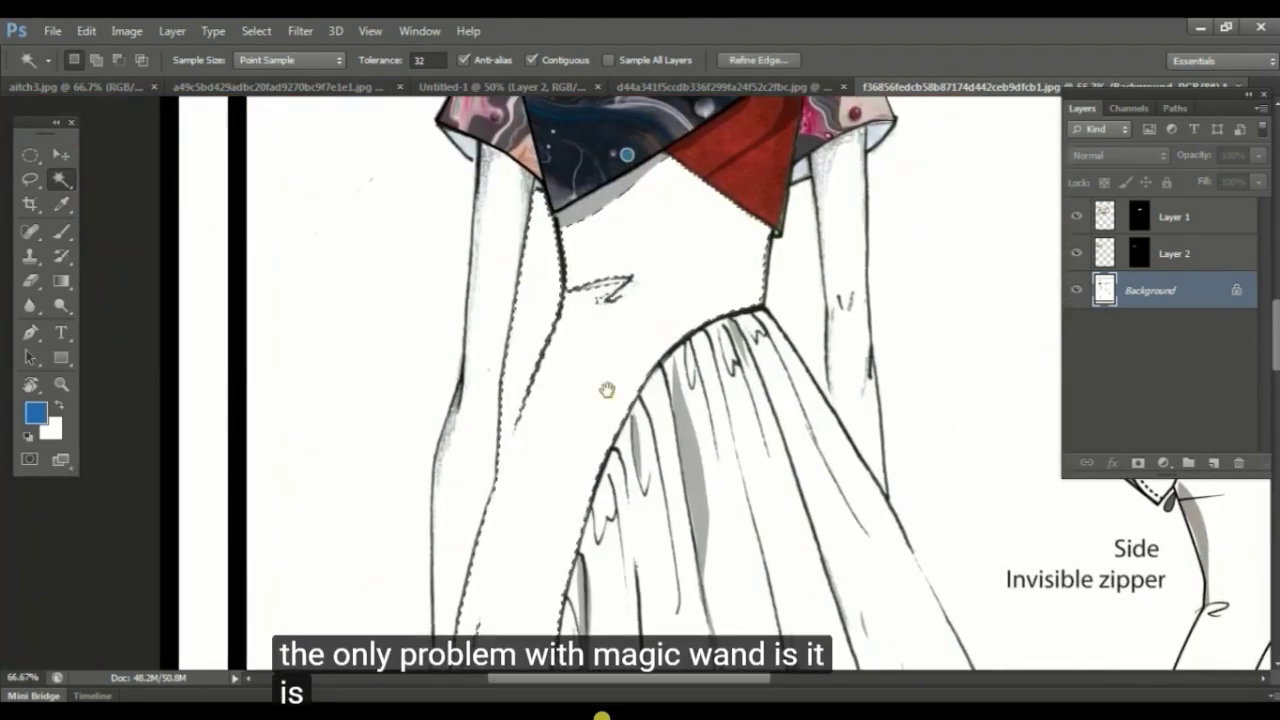
pyautogui.moveTo(607, 390); pyautogui.dragTo(600, 306)
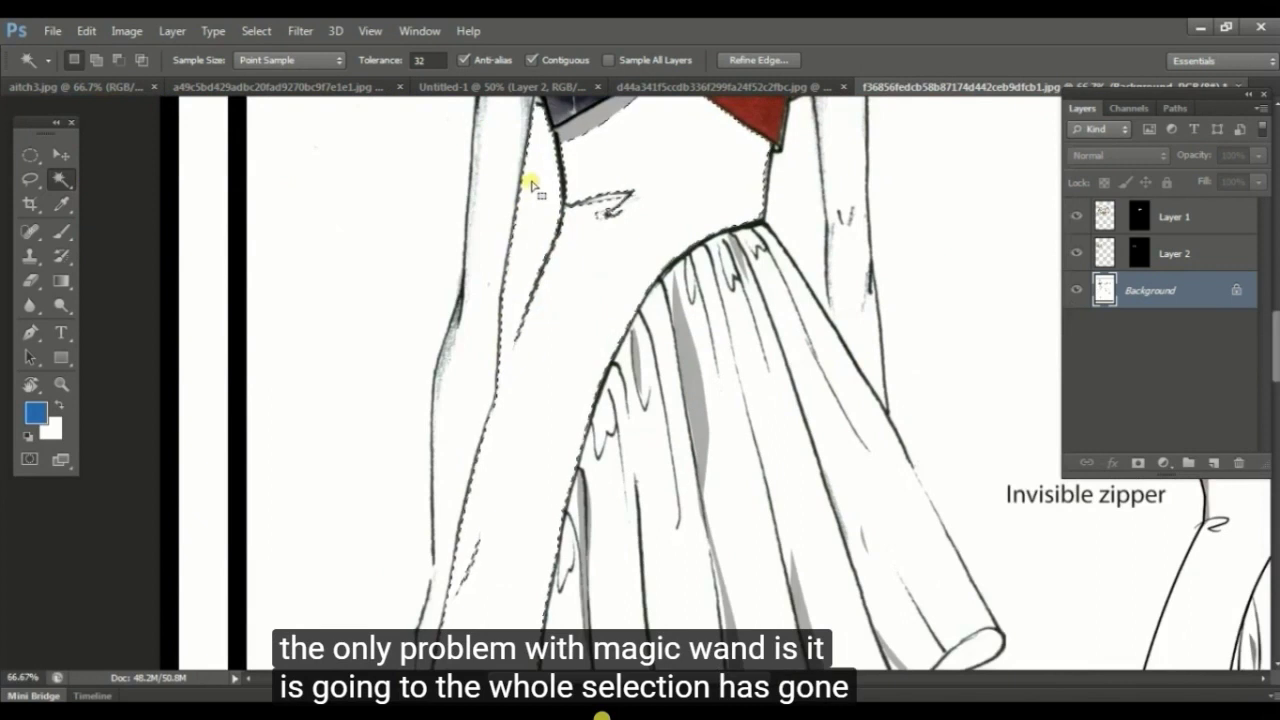
# Paste the floral print into the panel, enlarge it to about 145%, and place it over the skirt's left side.
pyautogui.hotkey('ctrl', 'alt', 'shift', 'v')
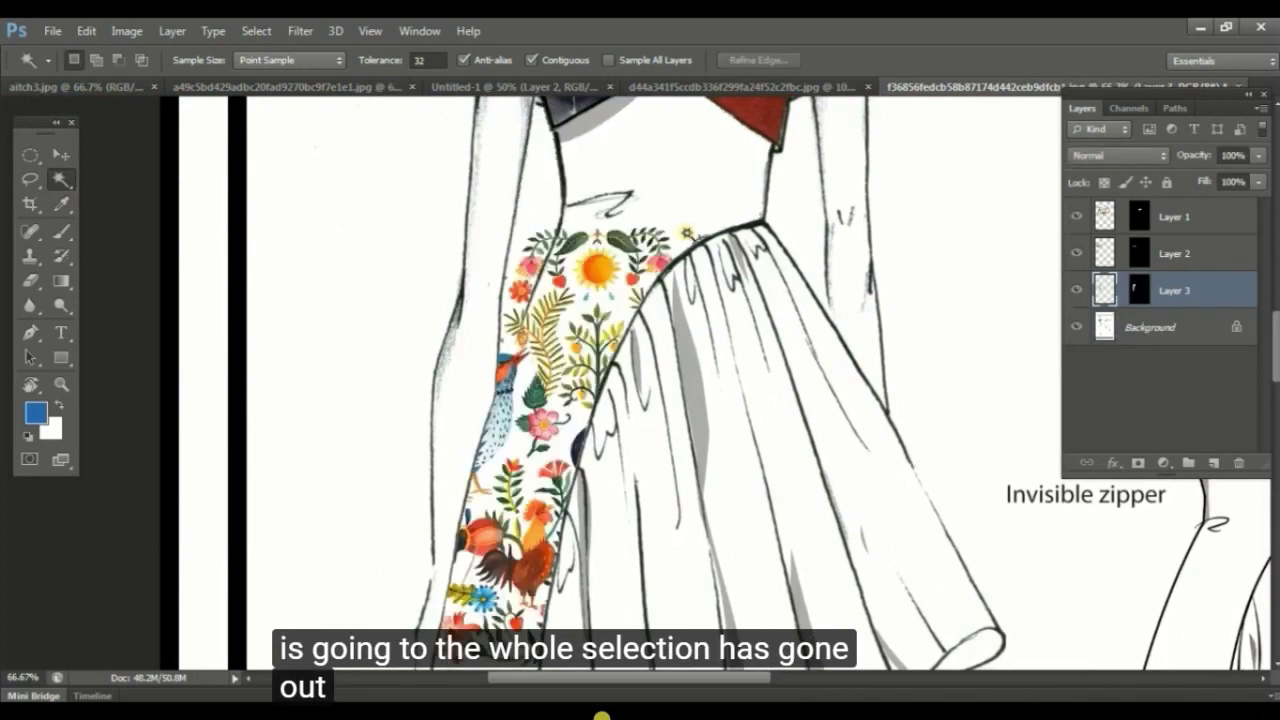
pyautogui.scroll(-2, 686, 233)
pyautogui.moveTo(616, 286); pyautogui.dragTo(622, 240)
pyautogui.hotkey('ctrl', 't')
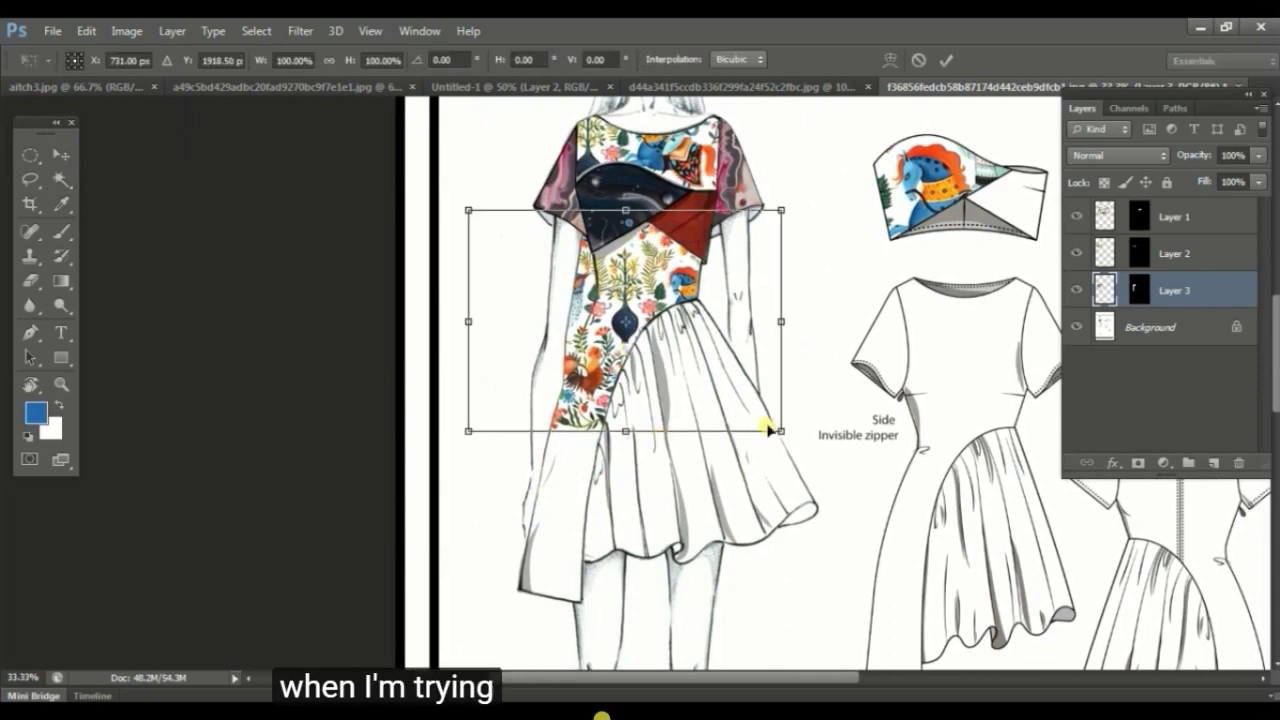
pyautogui.moveTo(768, 428); pyautogui.dragTo(850, 551)
pyautogui.moveTo(629, 310); pyautogui.dragTo(601, 312)
pyautogui.press('Return')
# Undo the floral paste to restore the panel selection and zoom in on the waist.
pyautogui.press('w')
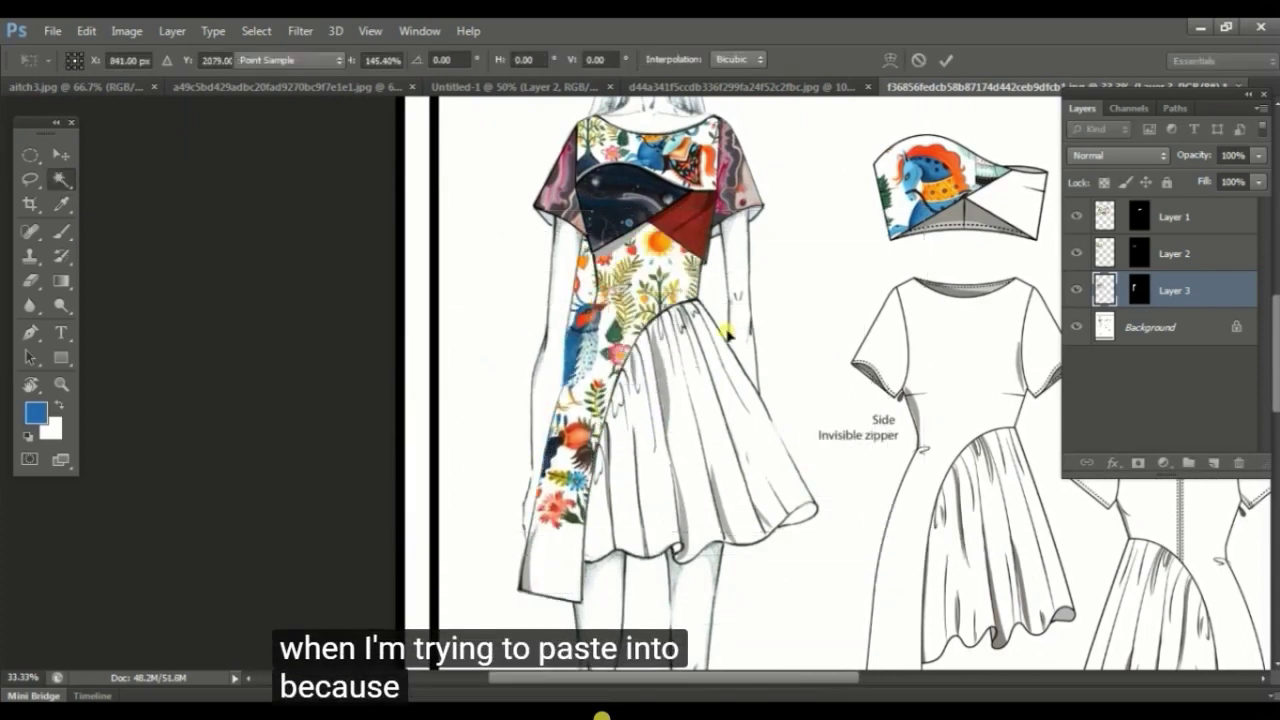
pyautogui.hotkey('ctrl', 'alt', 'z')
pyautogui.hotkey('ctrl', 'alt', 'z')
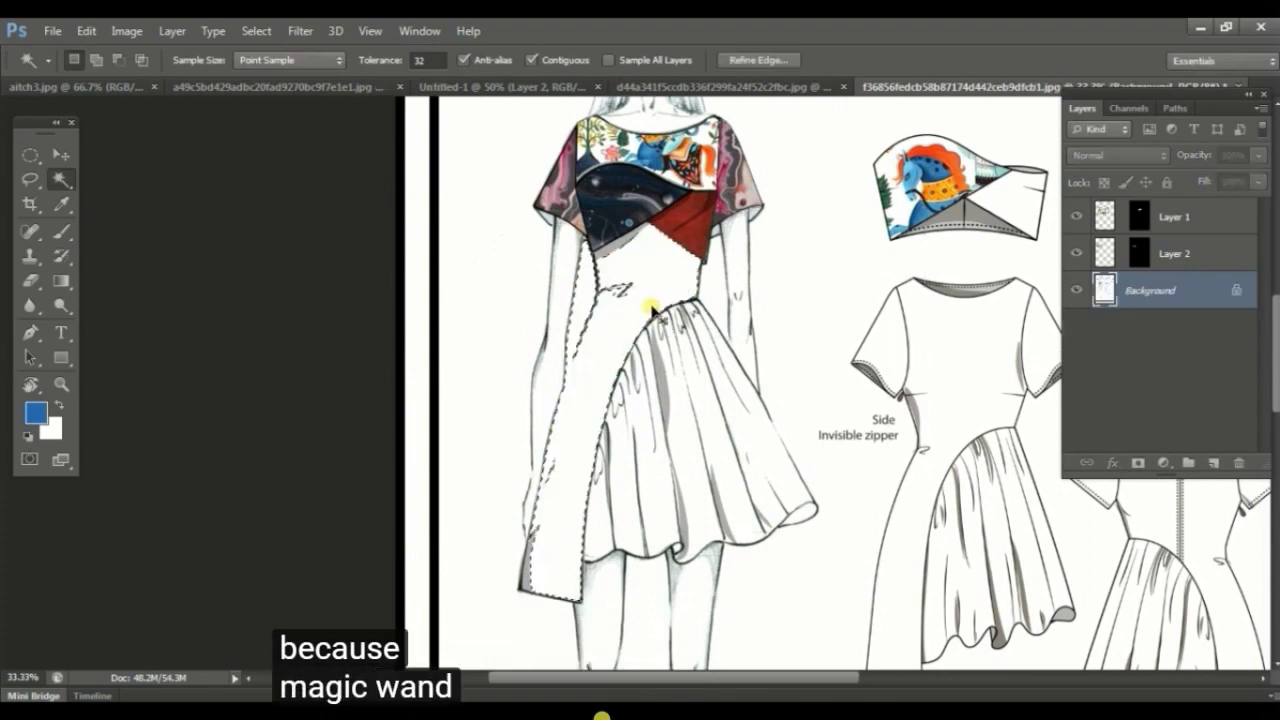
pyautogui.hotkey('ctrl', '+')
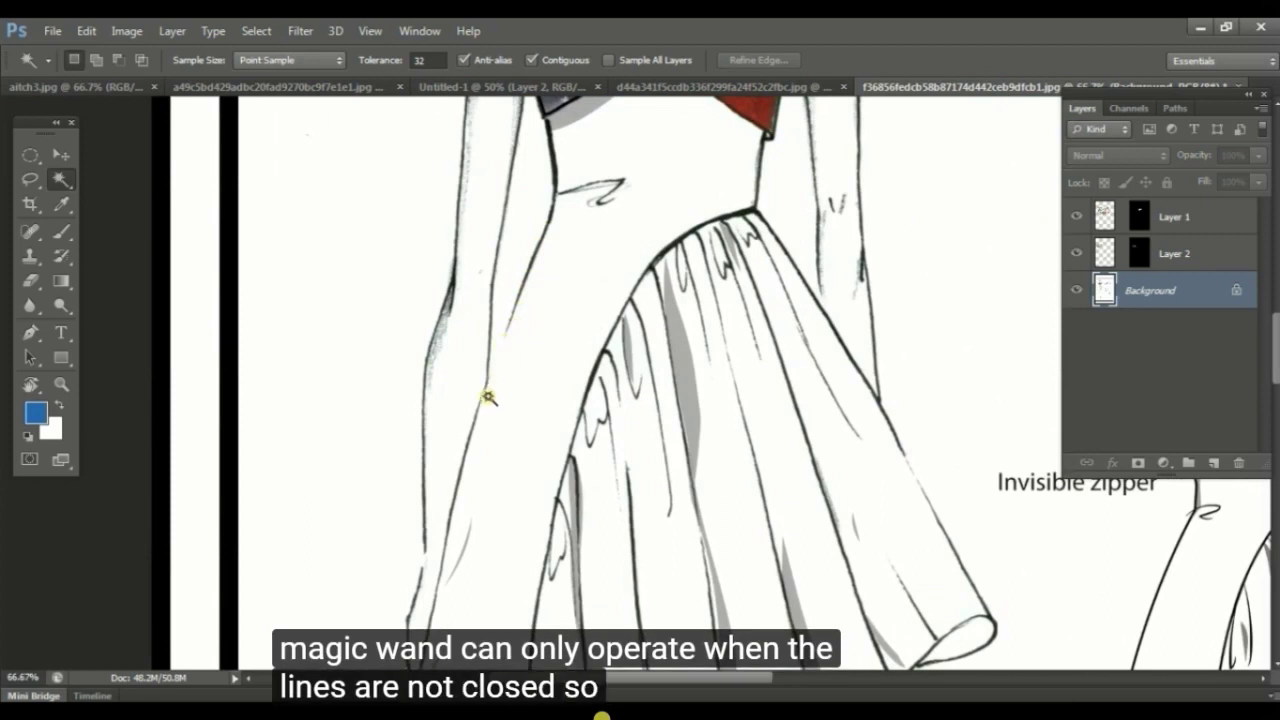
# Choose the Brush tool and shrink it to its minimum size.
pyautogui.click(61, 231)
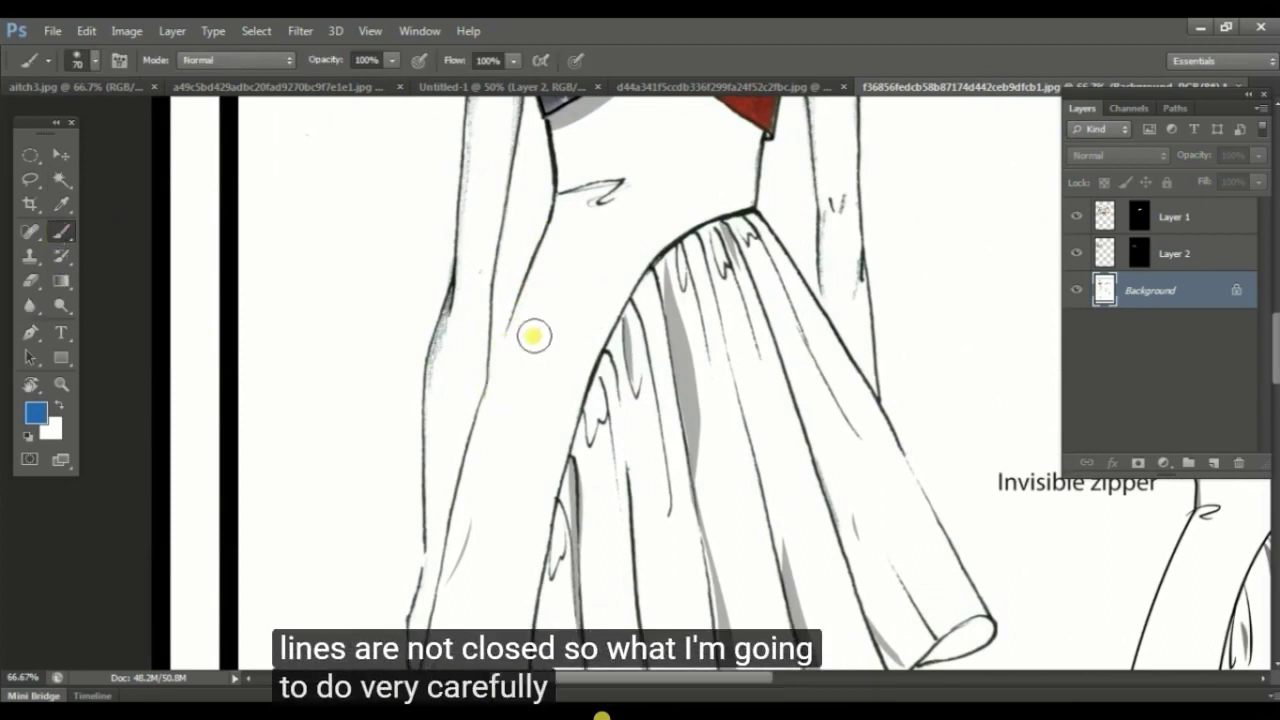
pyautogui.click(94, 62)
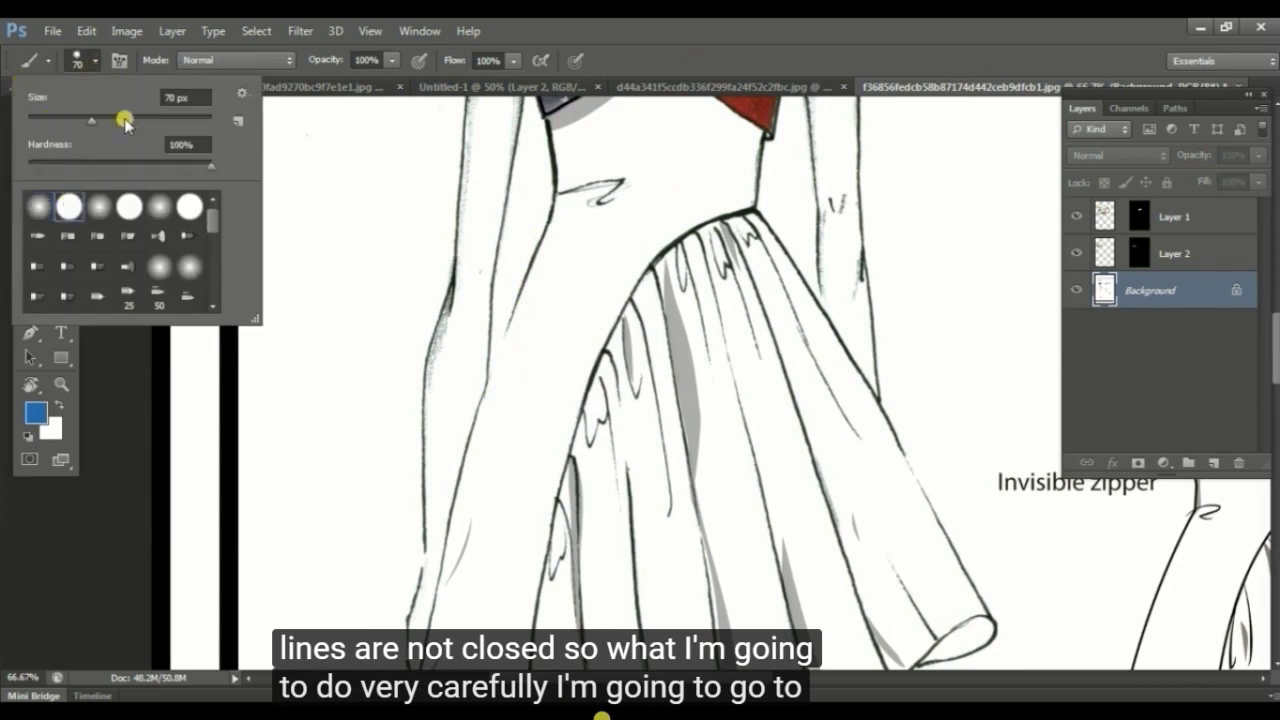
pyautogui.moveTo(83, 122); pyautogui.dragTo(33, 120)
pyautogui.press('Return')
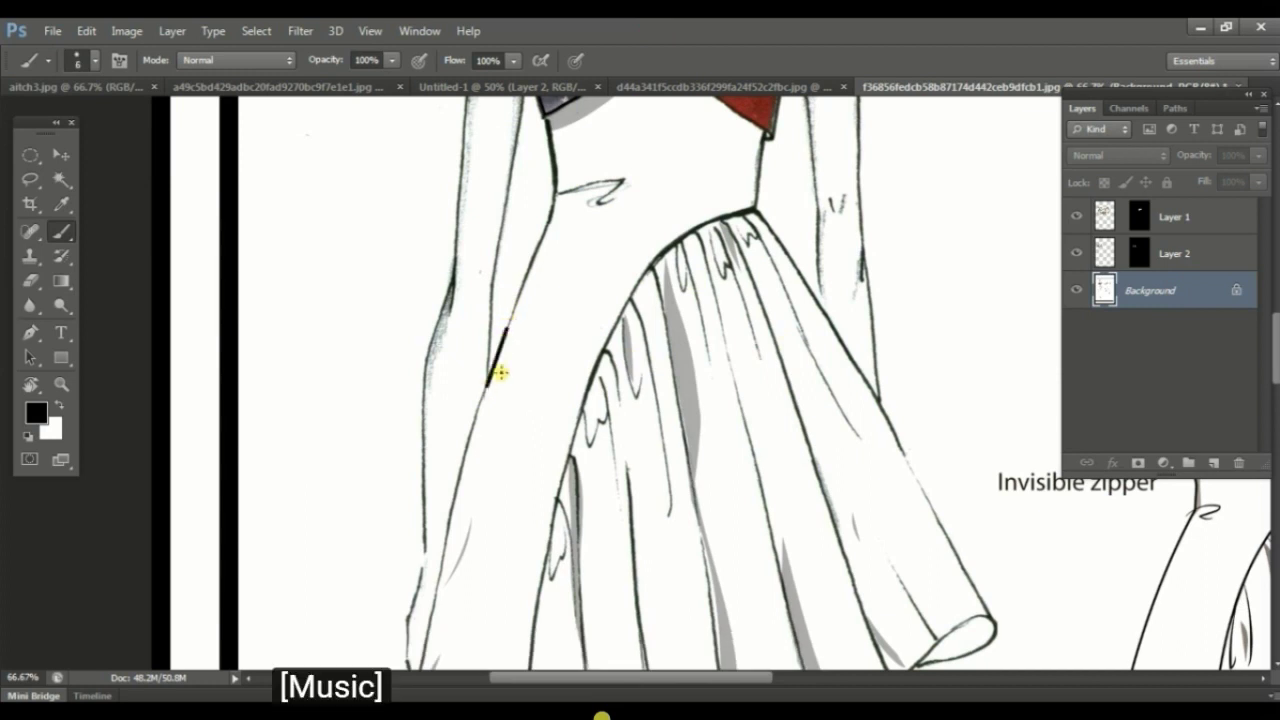
# Draw a straight black line across the gap in the left panel's outline at the arm edge.
pyautogui.hotkey('ctrl', 'z')
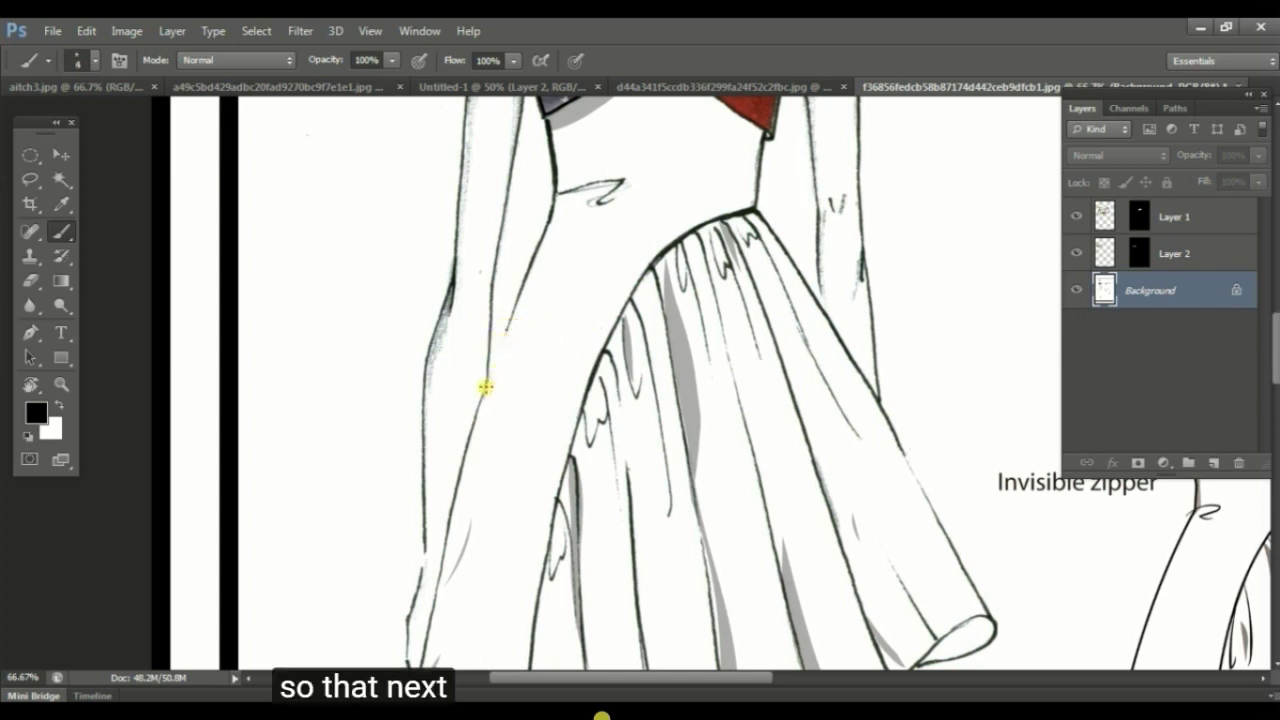
pyautogui.keyDown('shift'); pyautogui.click(484, 391); pyautogui.keyUp('shift')
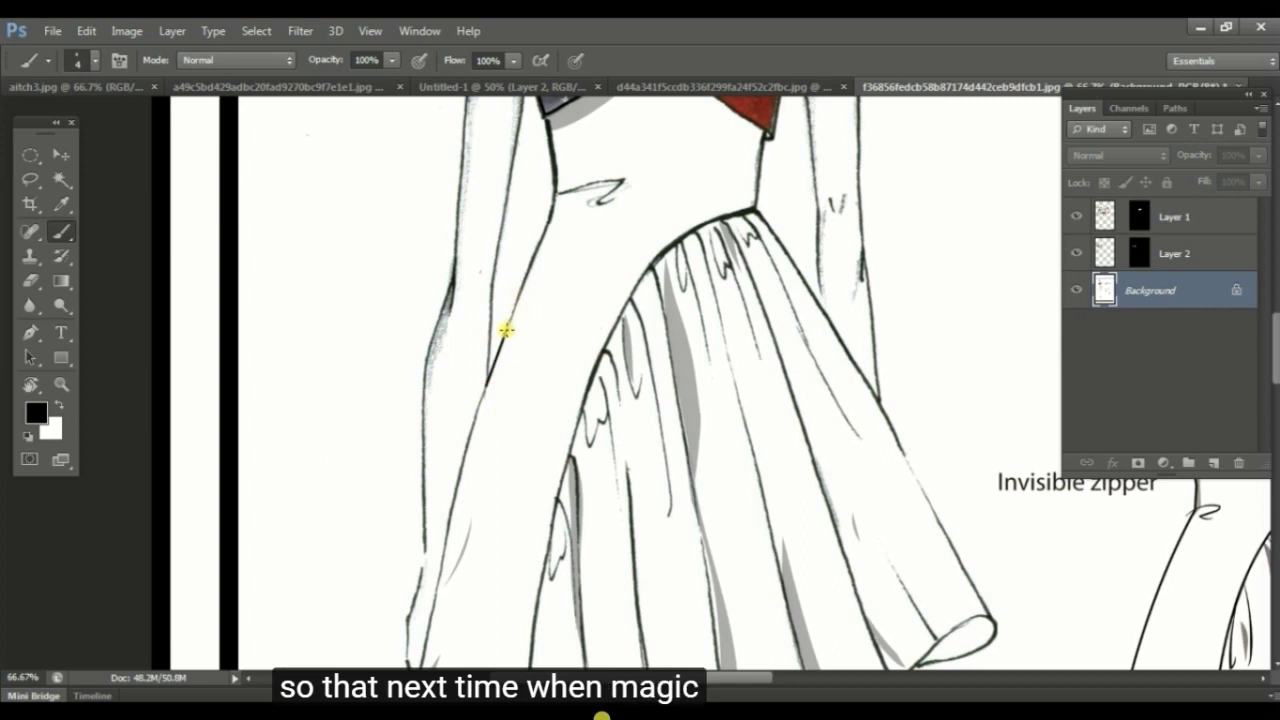
pyautogui.scroll(-5, 586, 386)
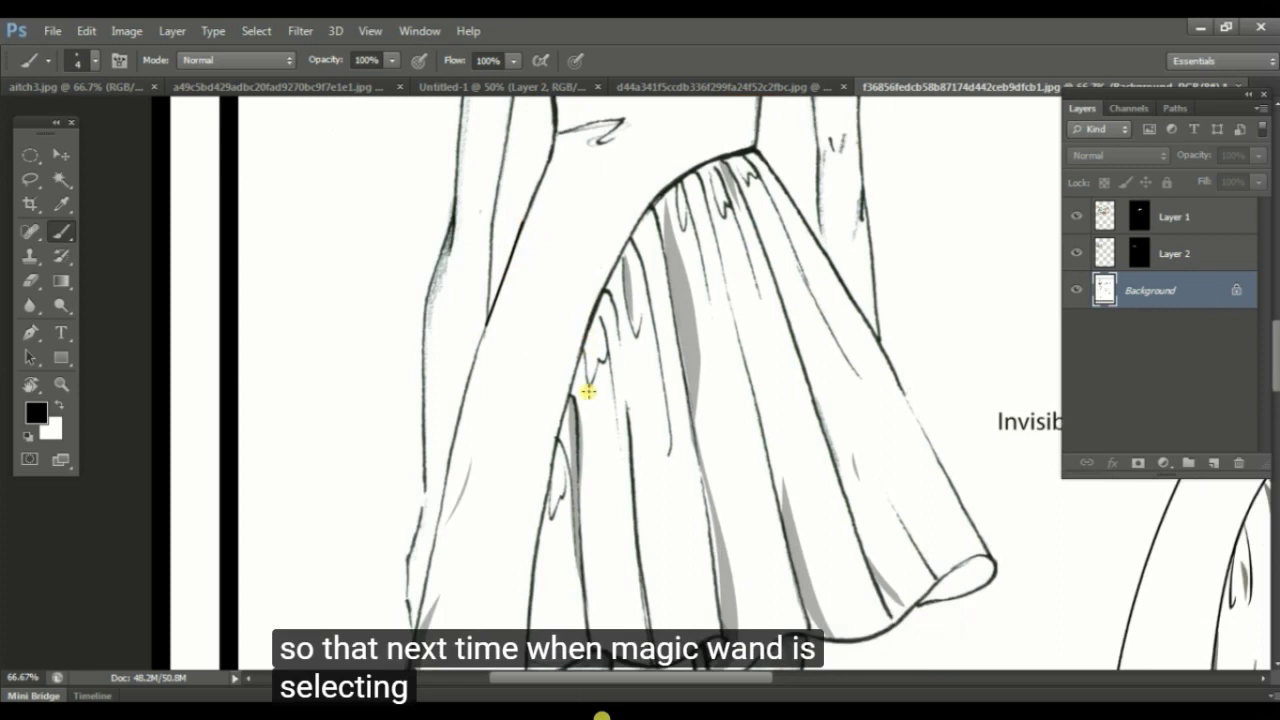
pyautogui.scroll(10, 495, 374)
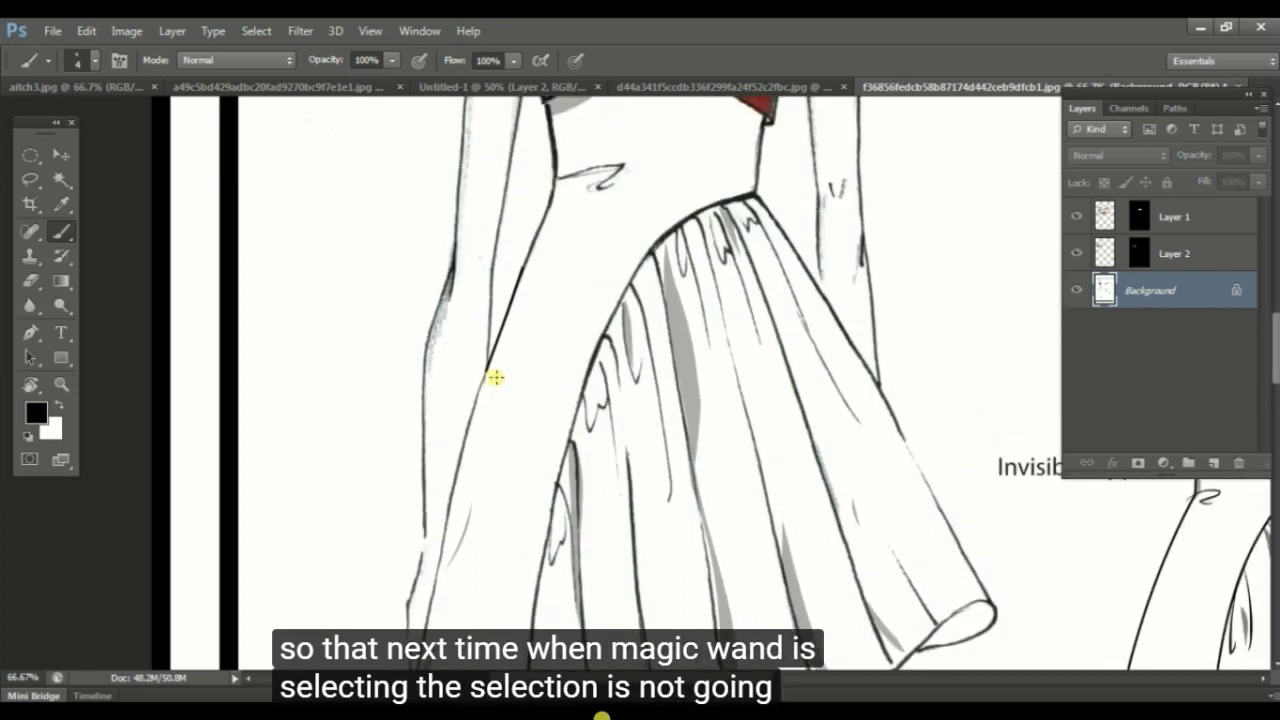
# Magic Wand select the left dress panel, adding its lower strip to the selection.
pyautogui.press('w')
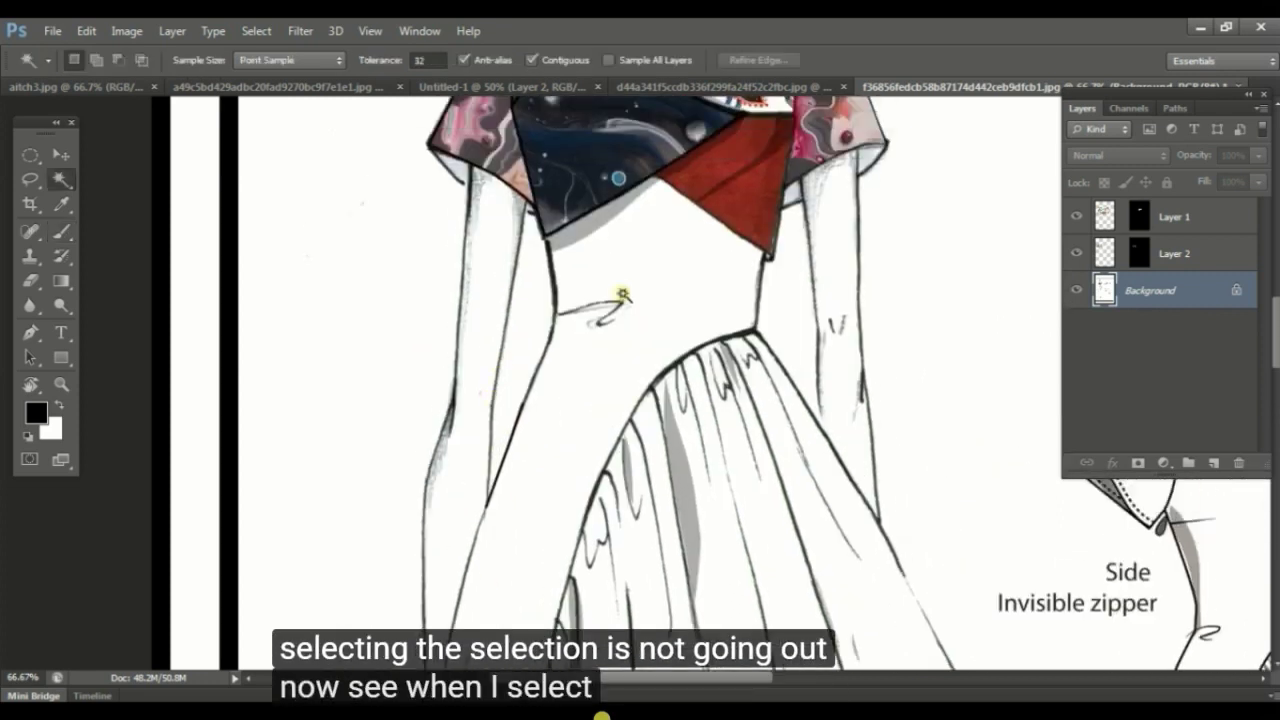
pyautogui.hotkey('ctrl', '-')
pyautogui.hotkey('ctrl', '-')
pyautogui.click(634, 330)
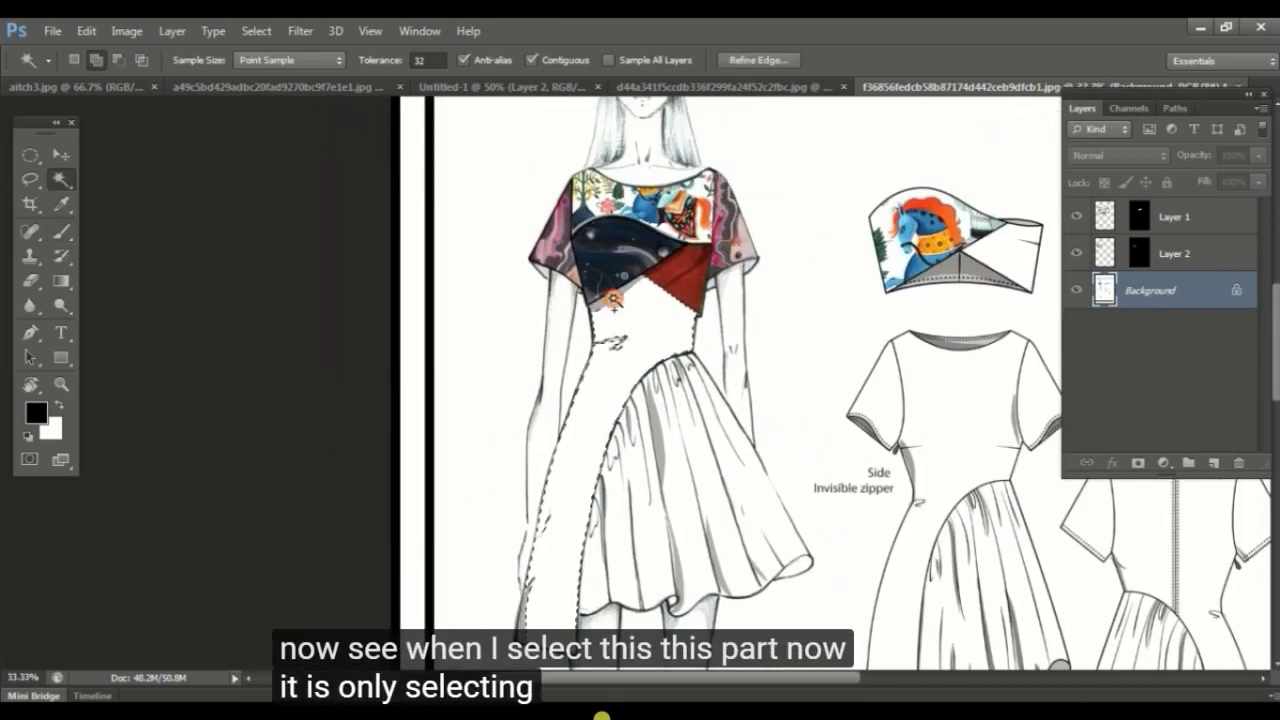
pyautogui.keyDown('shift'); pyautogui.click(655, 297); pyautogui.keyUp('shift')
pyautogui.press('shift')
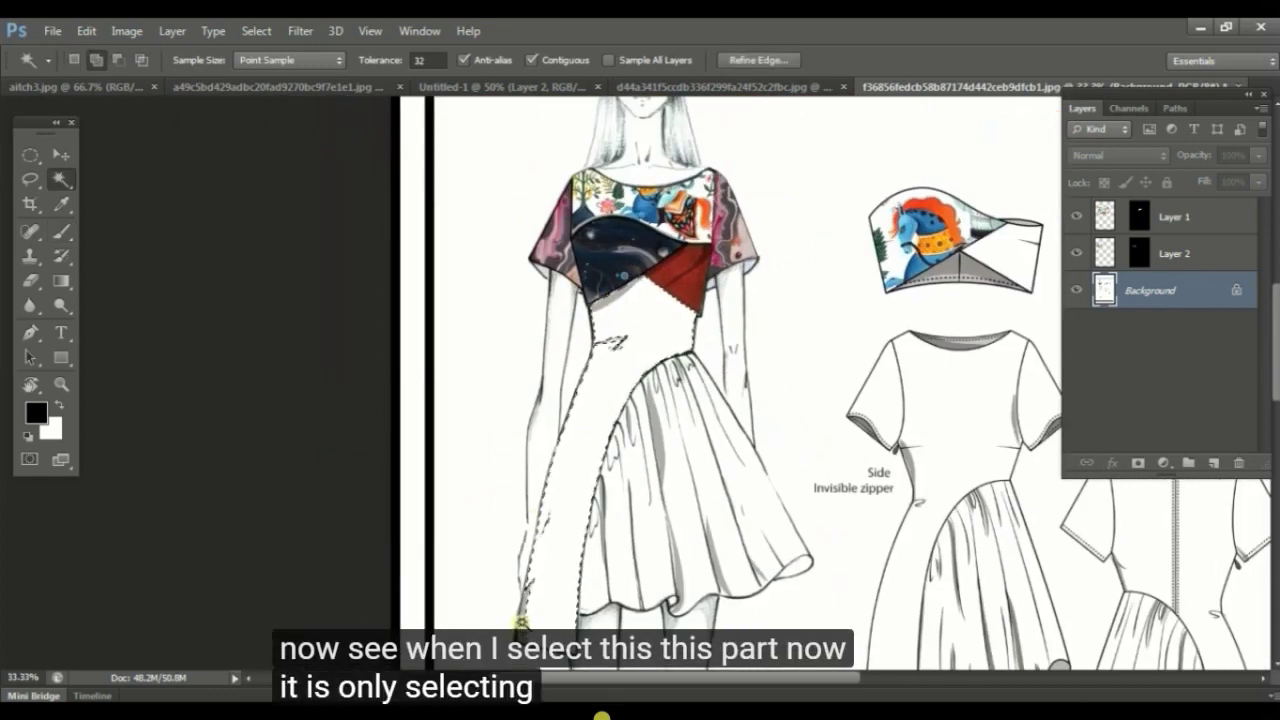
pyautogui.keyDown('shift'); pyautogui.click(566, 497); pyautogui.keyUp('shift')
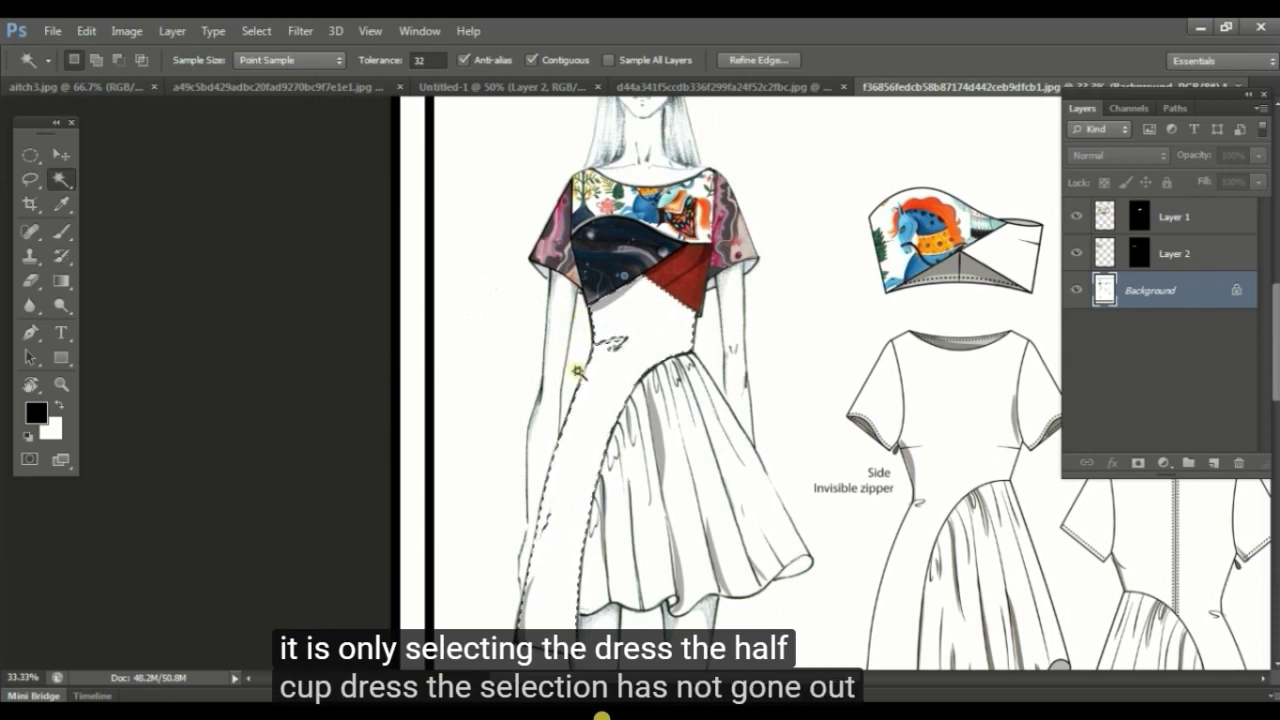
# Paste the floral print into the panel selection and shift it upward inside the outline.
pyautogui.press('shift')
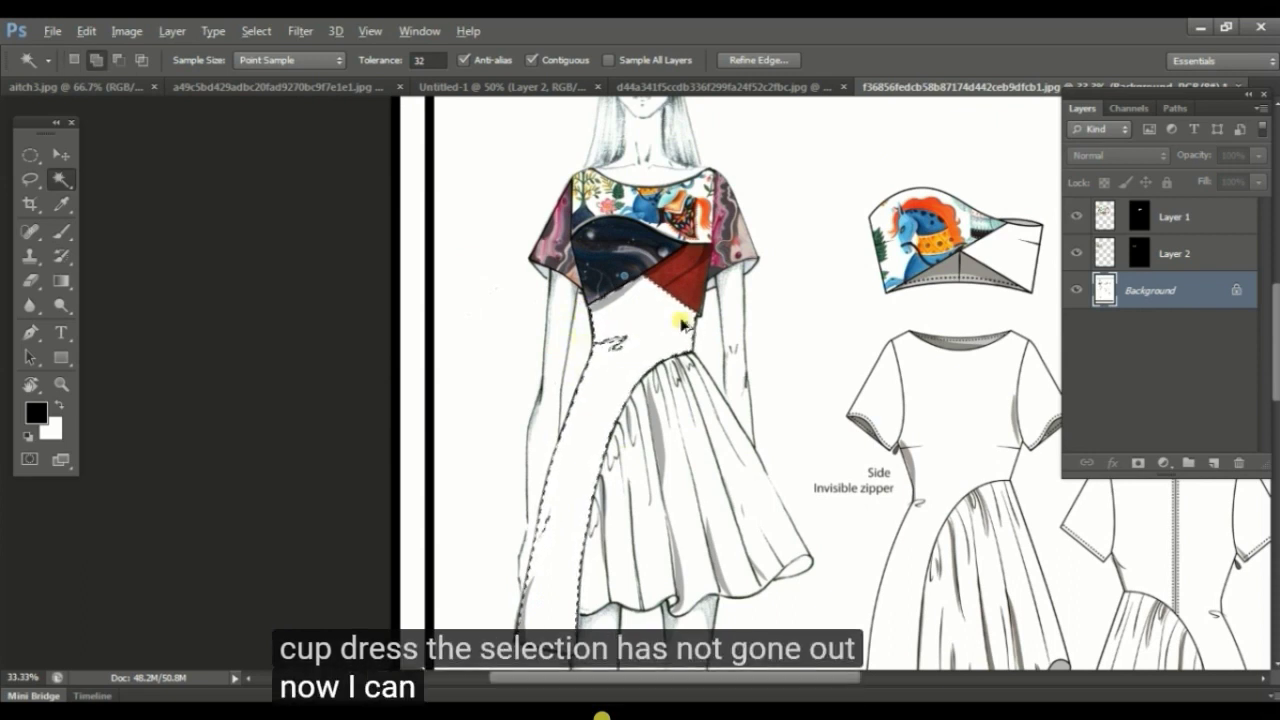
pyautogui.hotkey('ctrl', 'shift', 'alt', 'v')
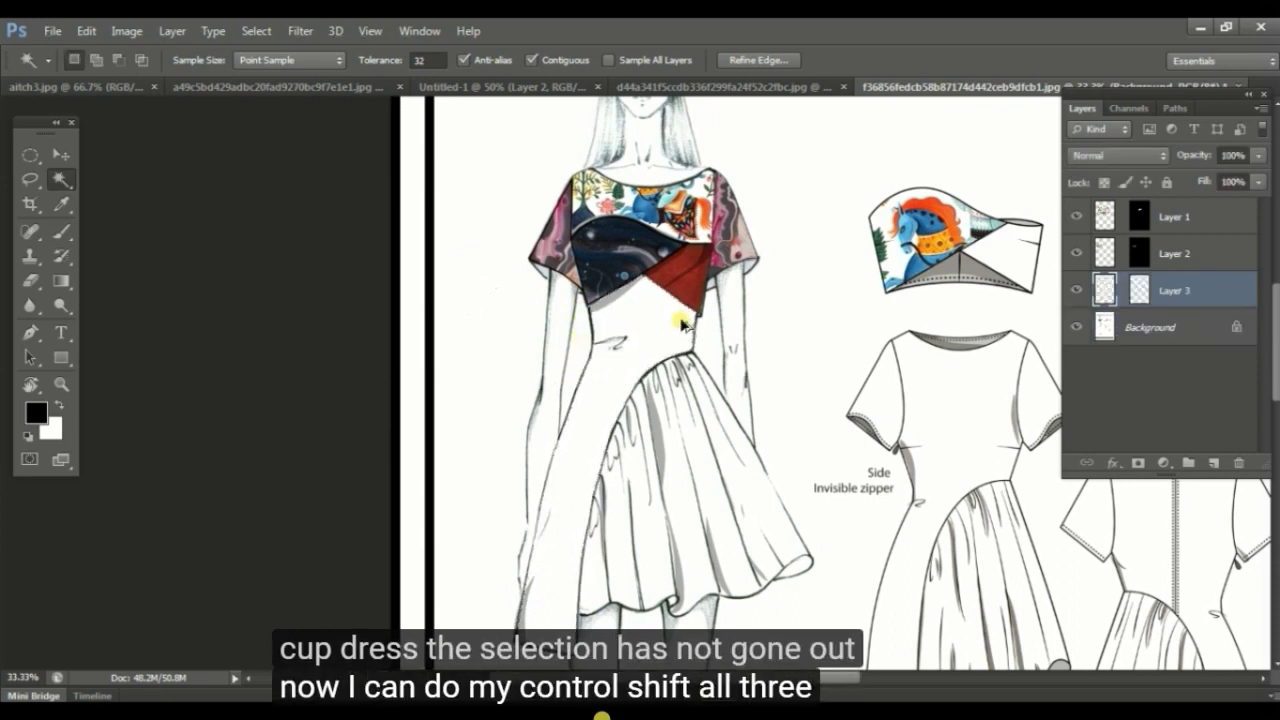
pyautogui.hotkey('ctrl', 't')
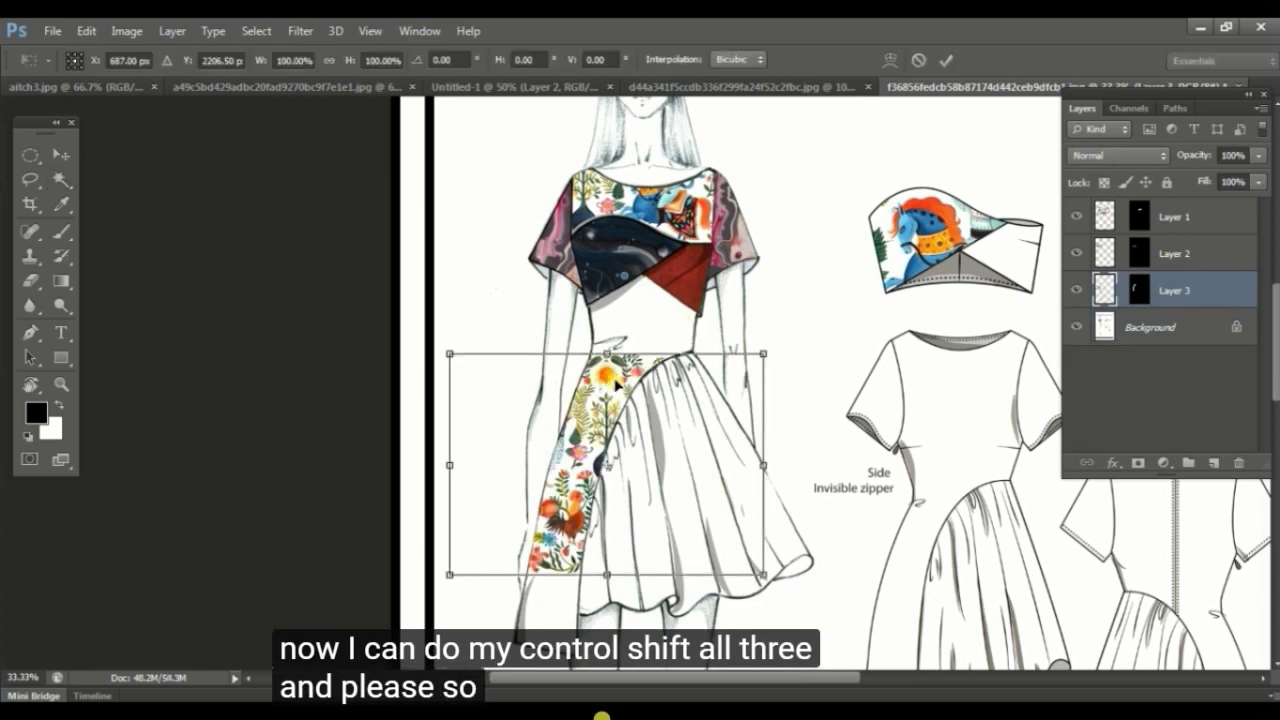
pyautogui.press('Return')
pyautogui.moveTo(603, 374); pyautogui.dragTo(603, 306)
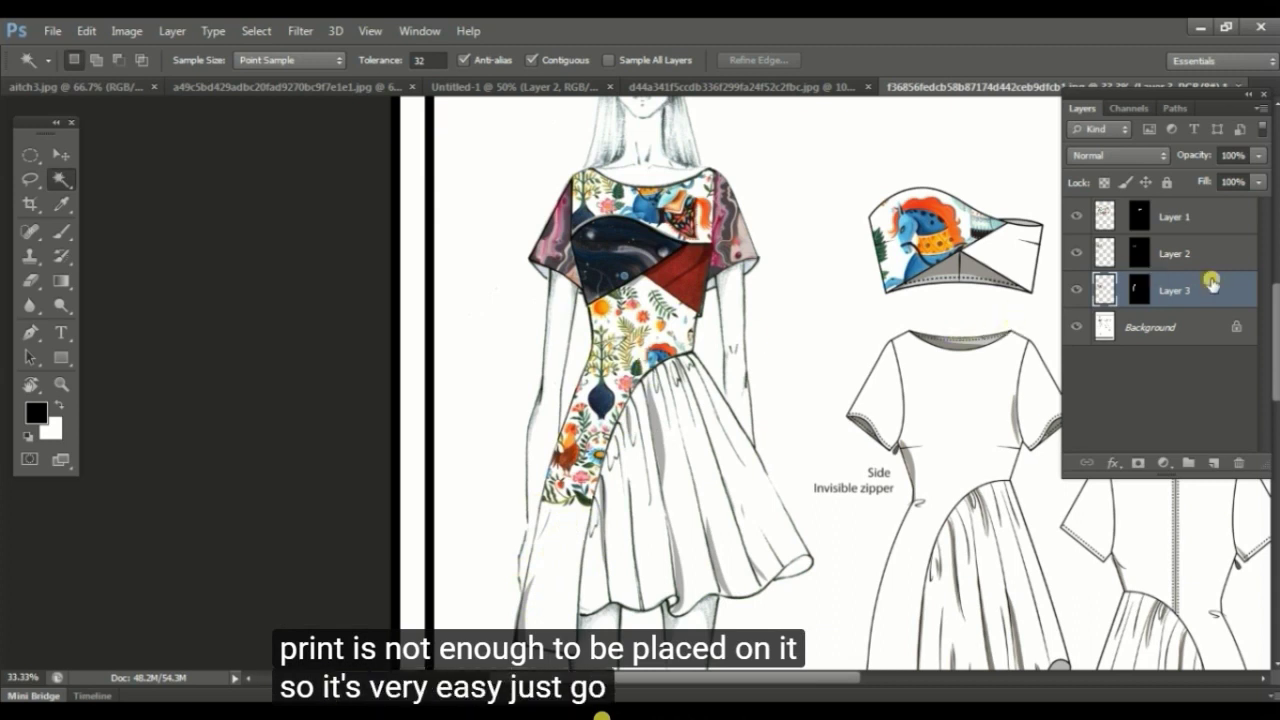
# Duplicate Layer 3 and drag the copy down so the floral print reaches the panel's hem.
pyautogui.moveTo(1207, 288); pyautogui.dragTo(1213, 462)
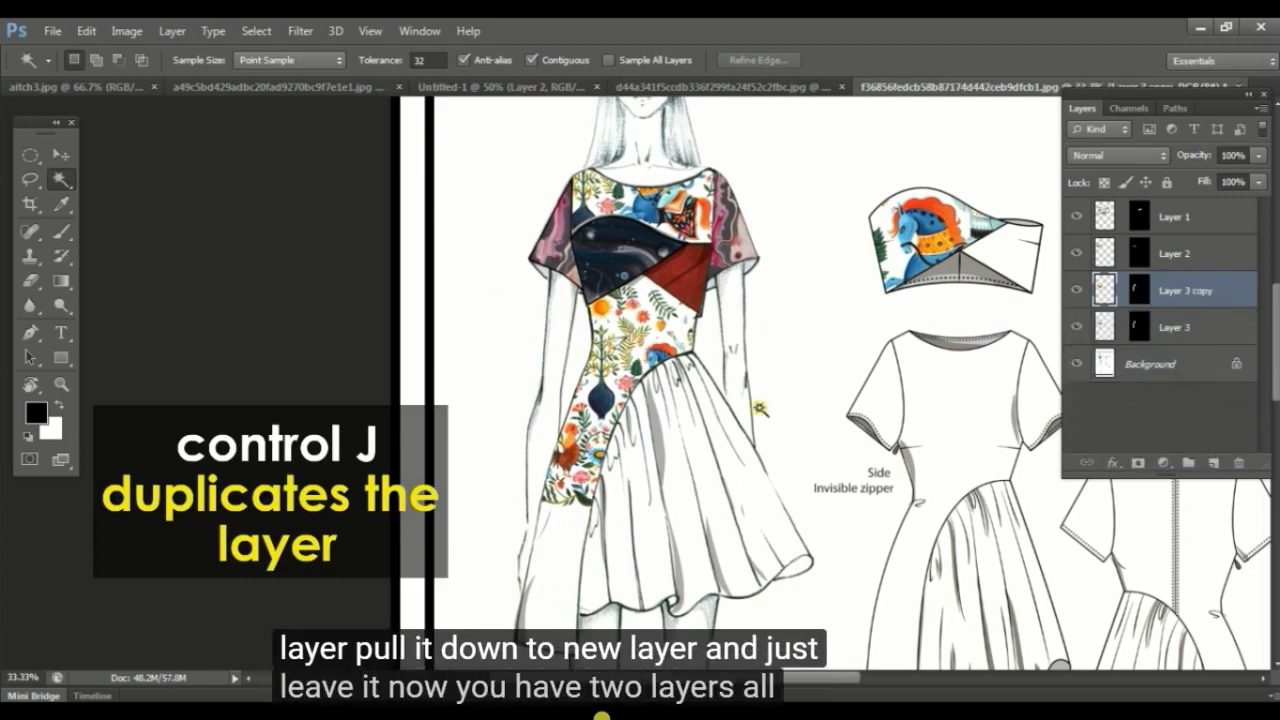
pyautogui.click(61, 154)
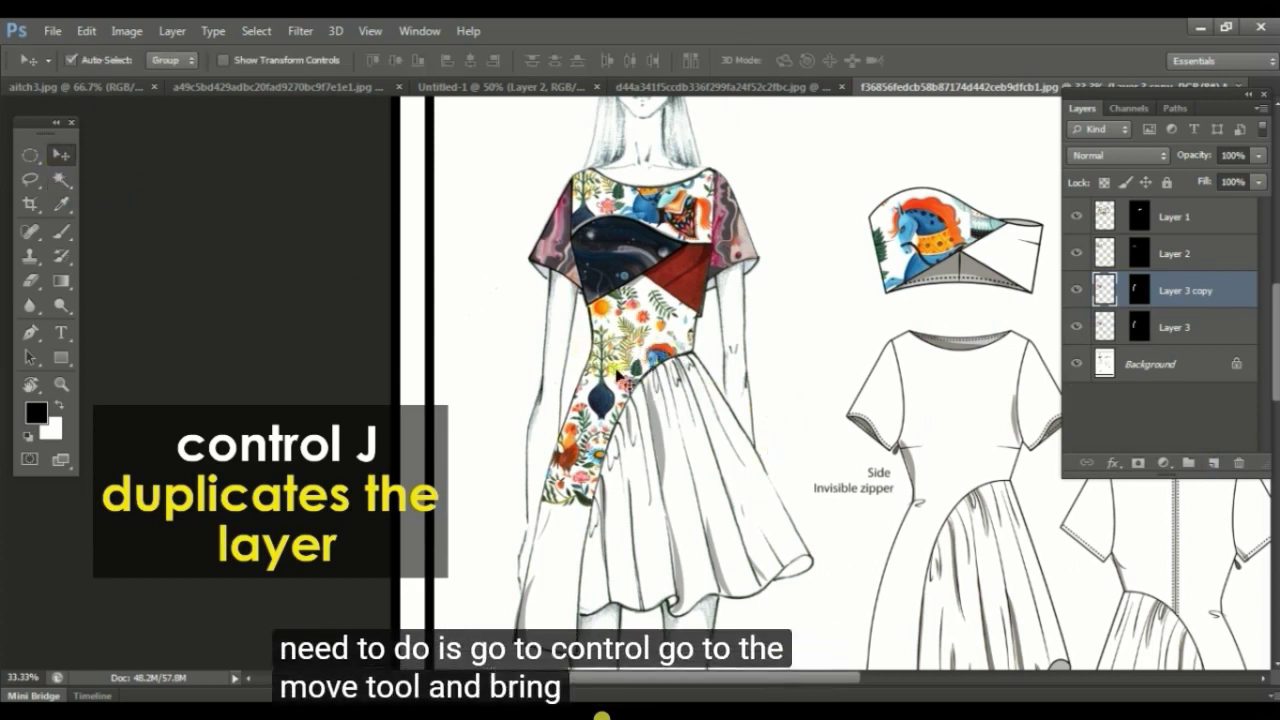
pyautogui.moveTo(606, 390); pyautogui.dragTo(606, 612)
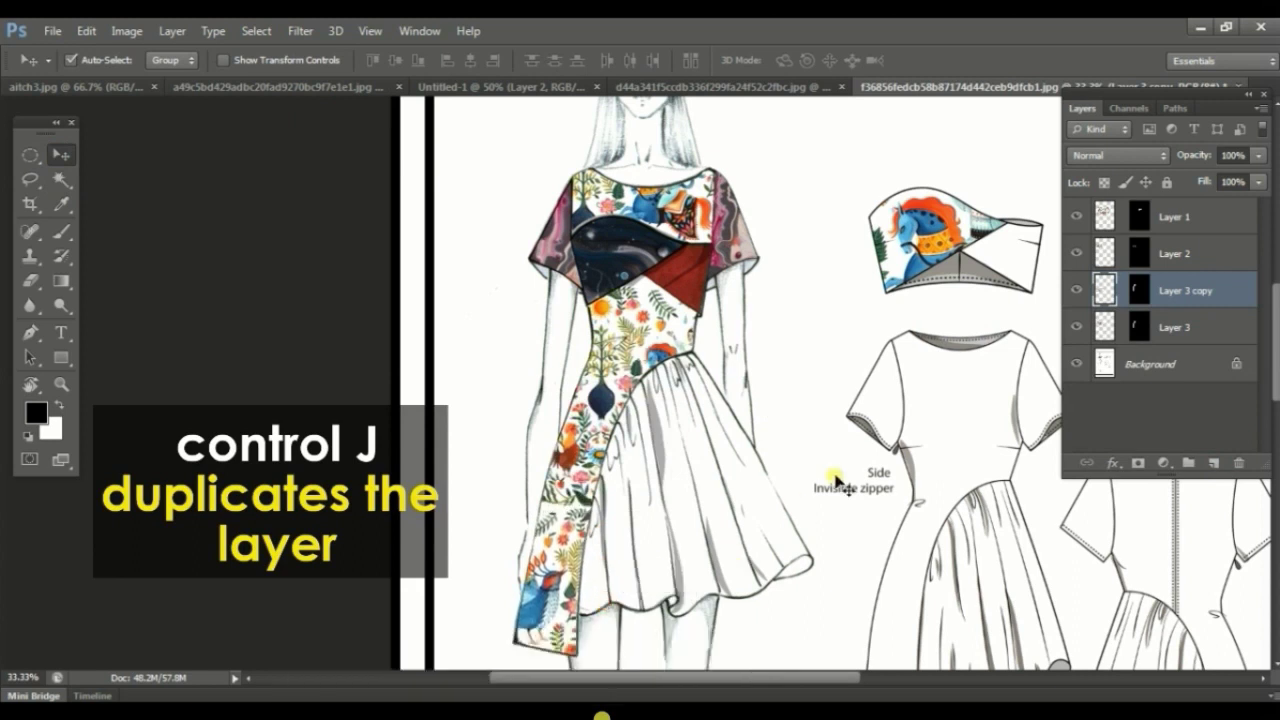